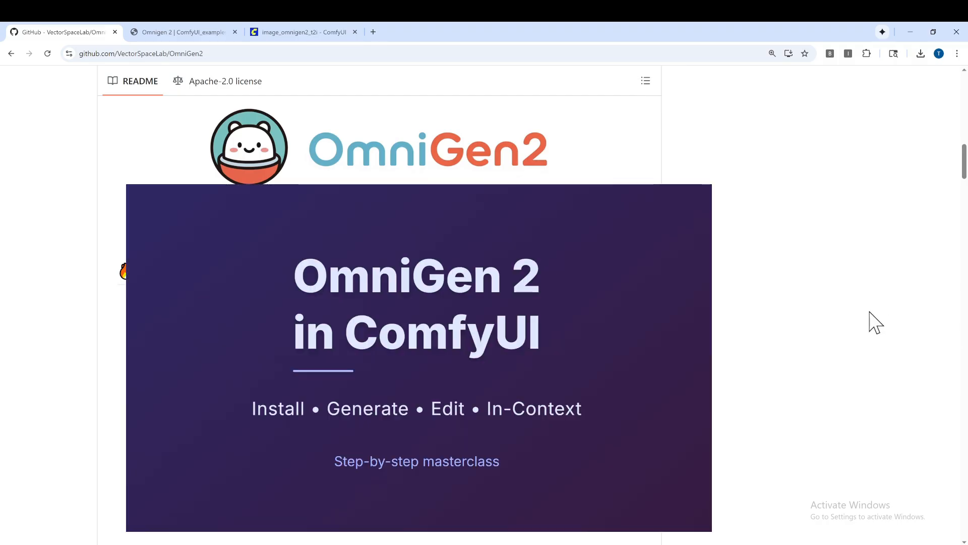
Step: Review the OmniGen 2 files to download and their target model folders on the ComfyUI examples page
left_click(178, 35)
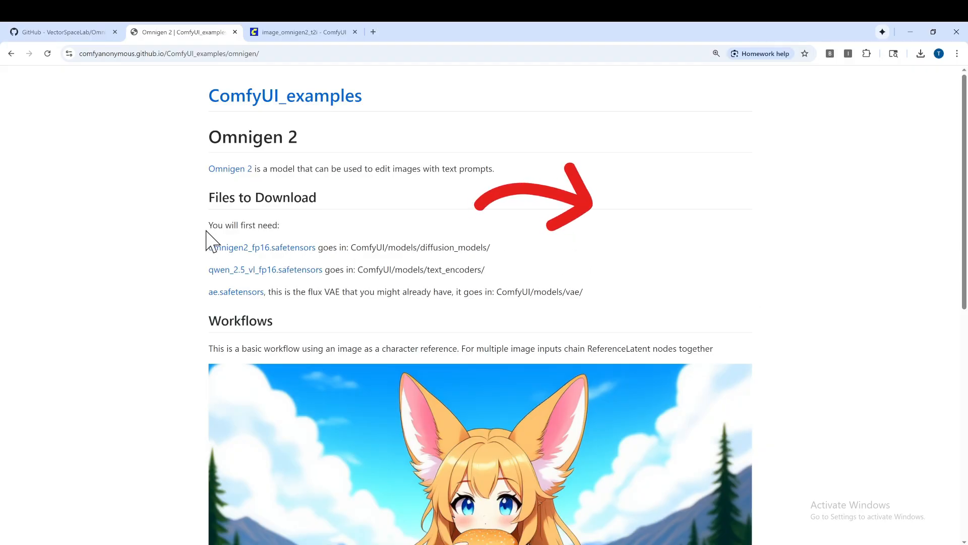
left_click_drag(209, 224, 575, 302)
left_click(611, 306)
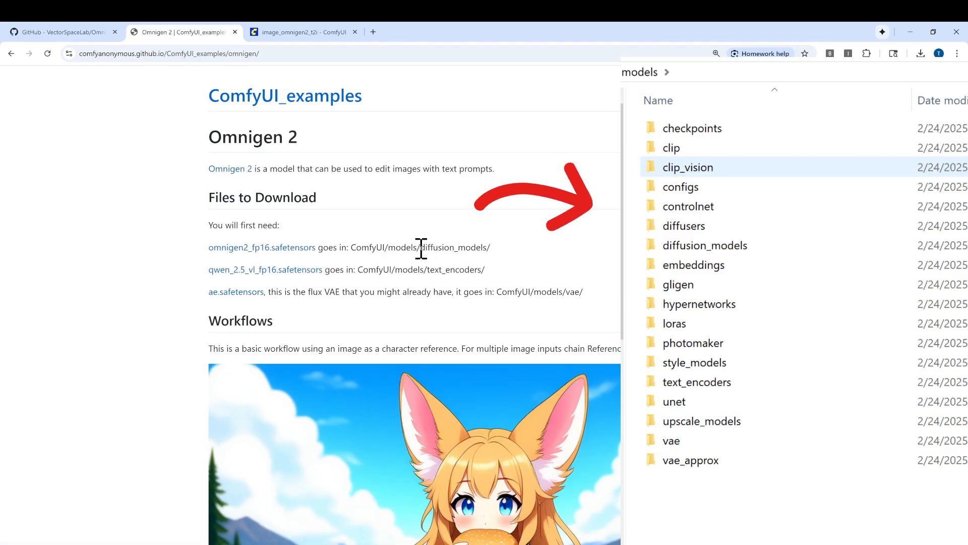
left_click_drag(421, 247, 487, 248)
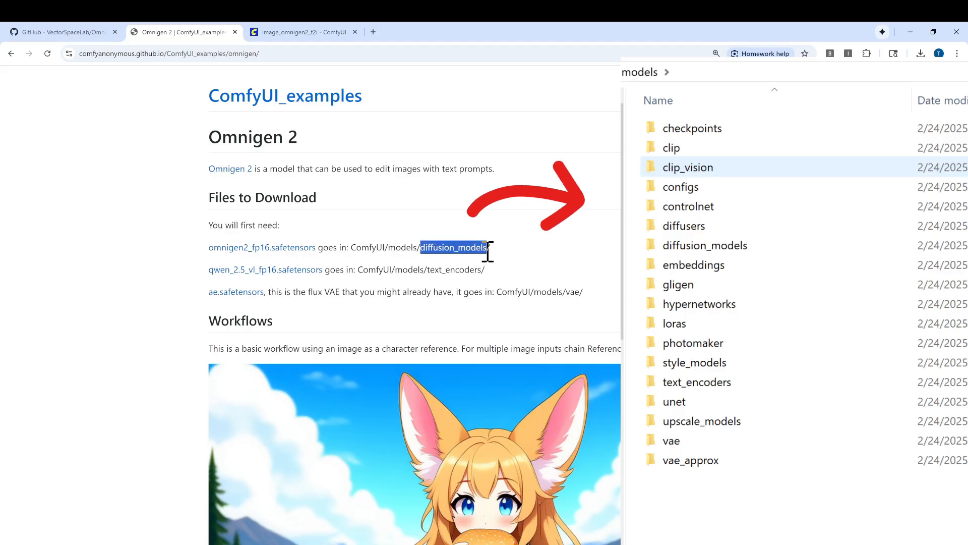
right_click(291, 253)
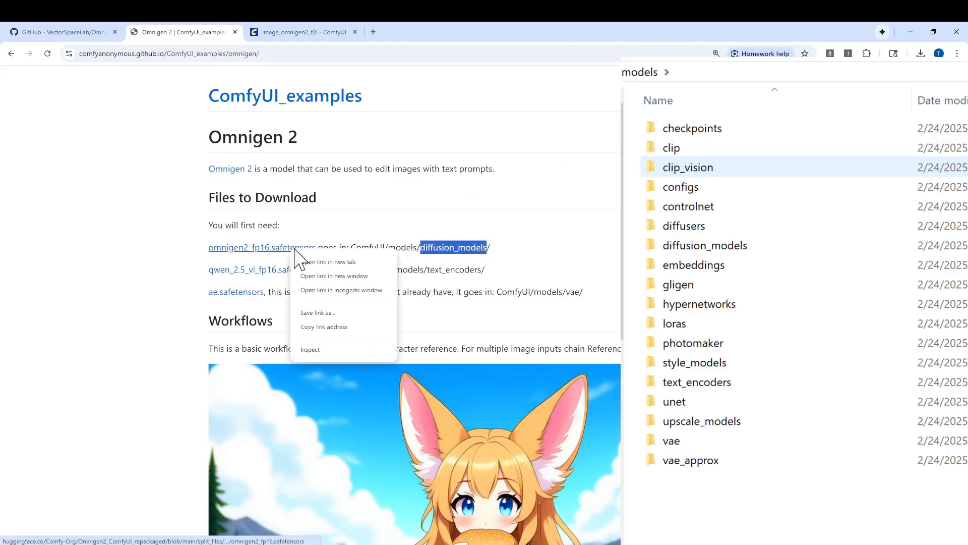
left_click(412, 255)
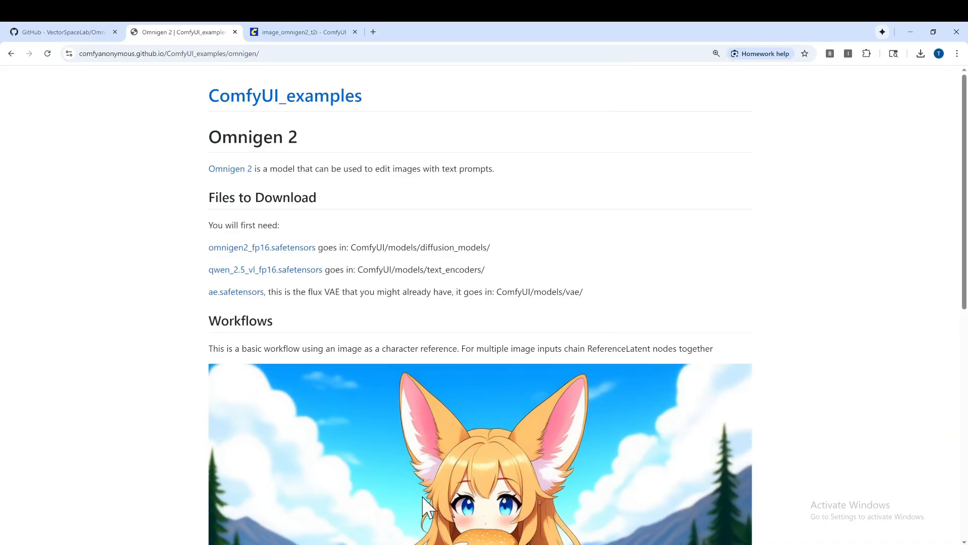
Step: Check the python main.py launch command and startup output in the VS Code terminal, then minimize its window
left_click(318, 544)
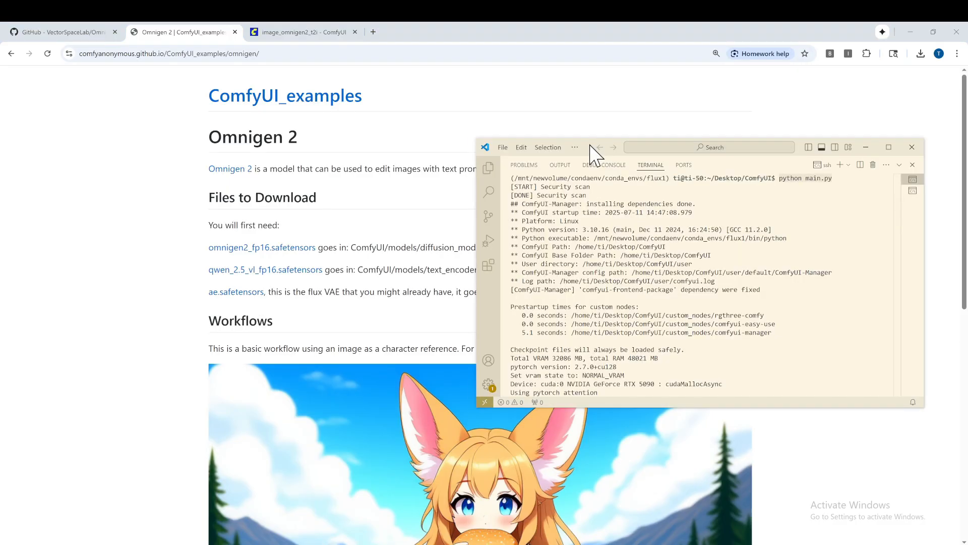
left_click_drag(591, 145, 584, 143)
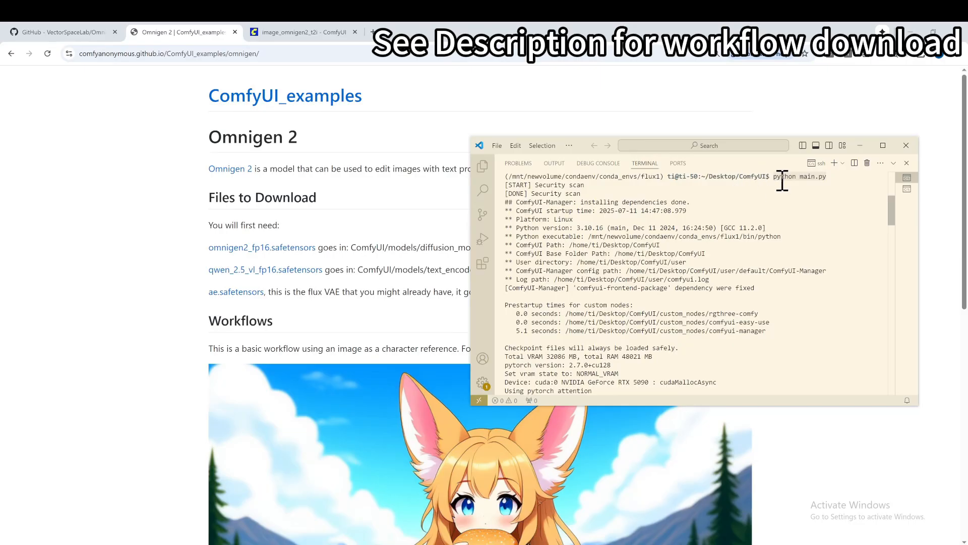
mouse_move(469, 135)
left_mouse_down()
mouse_move(382, 94)
mouse_move(504, 141)
mouse_move(486, 134)
left_mouse_up()
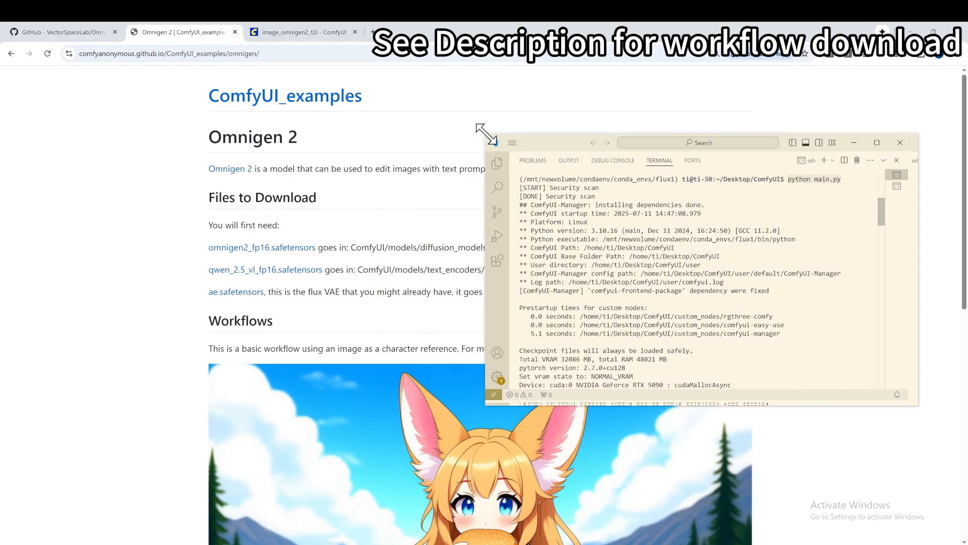
left_click(860, 146)
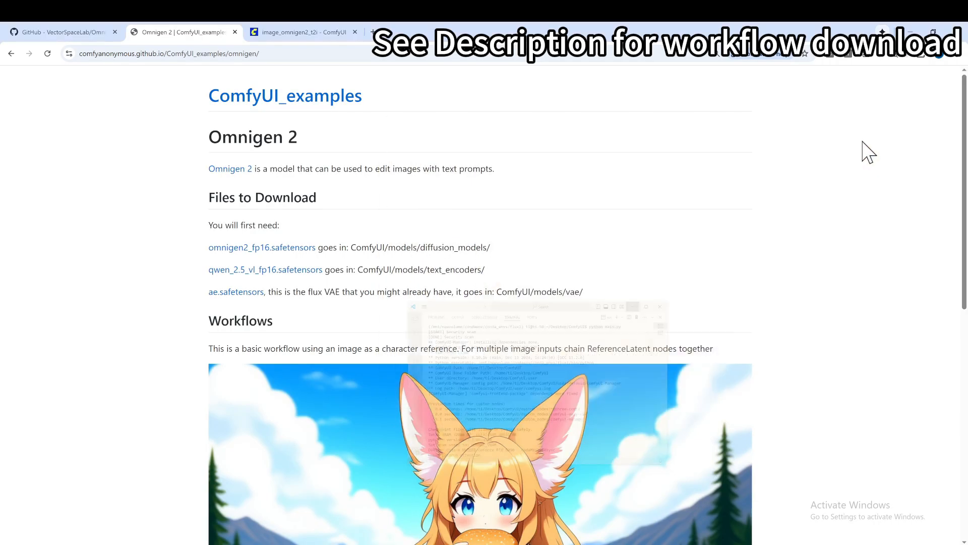
Step: Look over the examples page's workflow section and return to the image_omnigen2_t2i workflow in ComfyUI
left_click(304, 33)
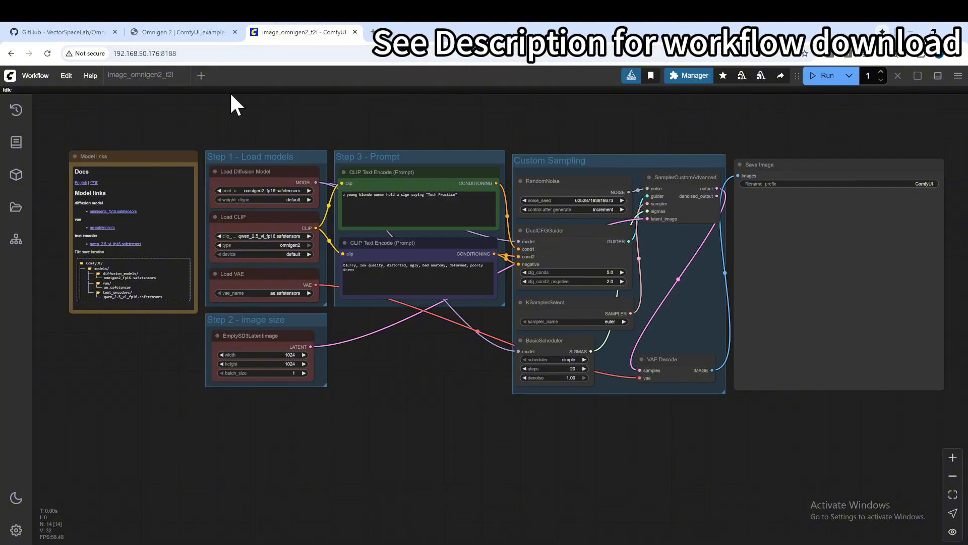
left_click(182, 35)
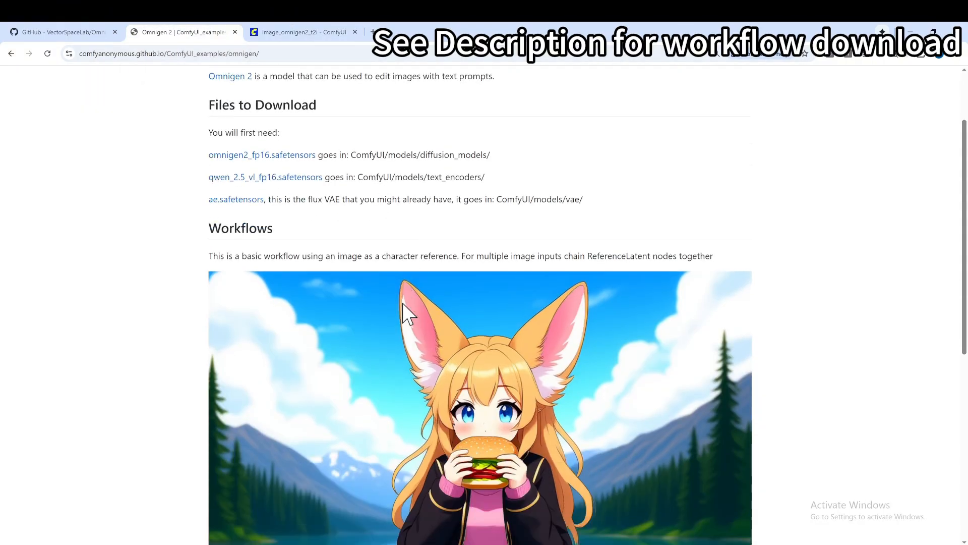
scroll(402, 309, "down", 1)
scroll(499, 373, "up", 2)
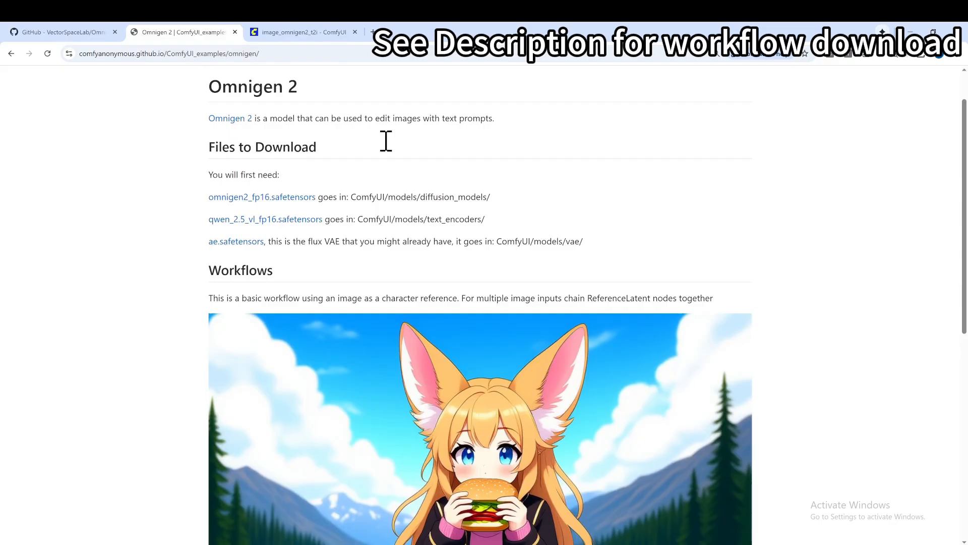
left_click(312, 34)
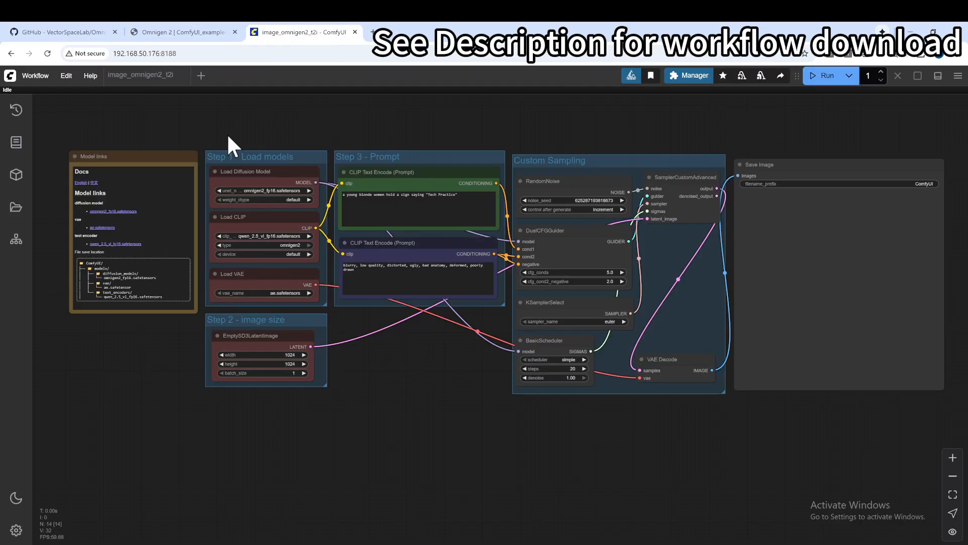
Step: Examine the diffusion model, CLIP and VAE loader nodes in the Step 1 group
left_click_drag(379, 127, 368, 150)
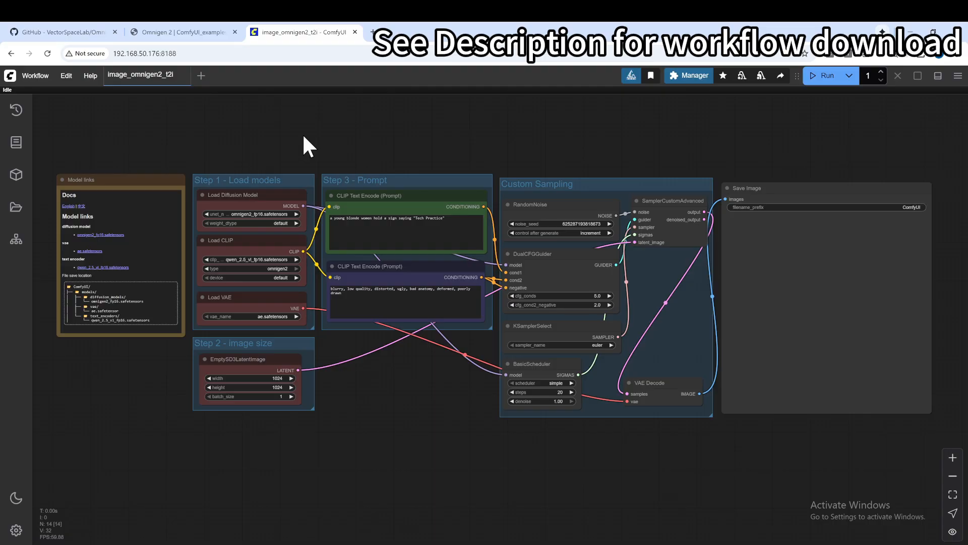
scroll(338, 156, "up", 5)
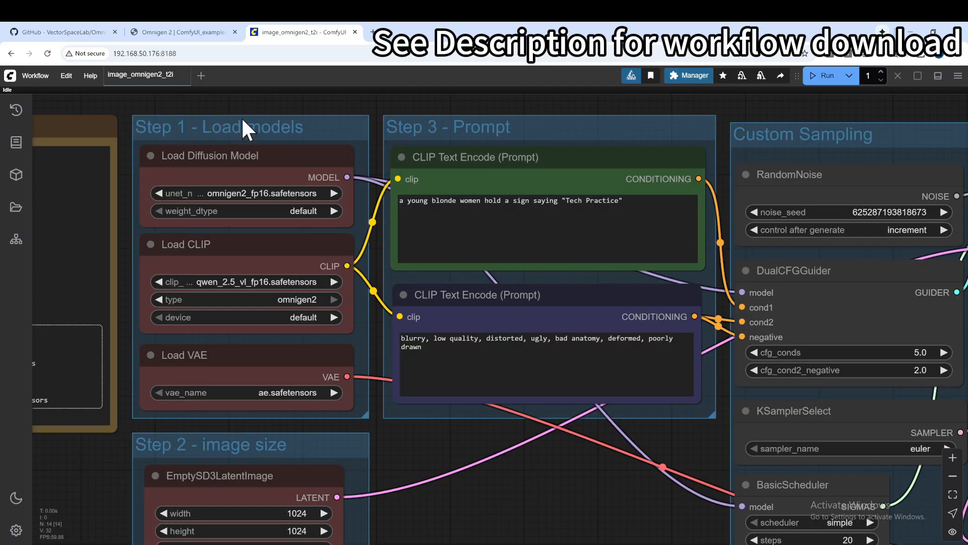
mouse_move(238, 103)
left_mouse_down()
mouse_move(288, 101)
mouse_move(232, 96)
left_mouse_up()
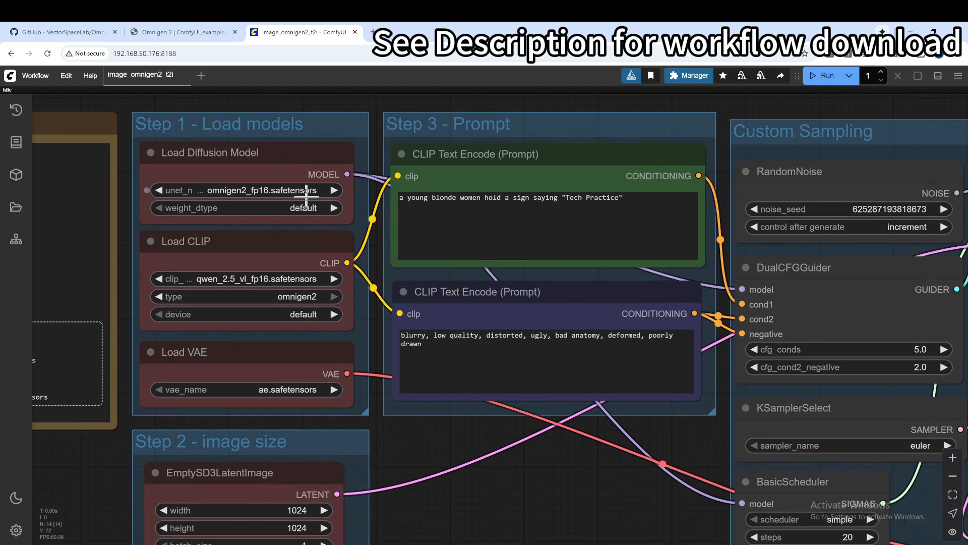
left_click(274, 262)
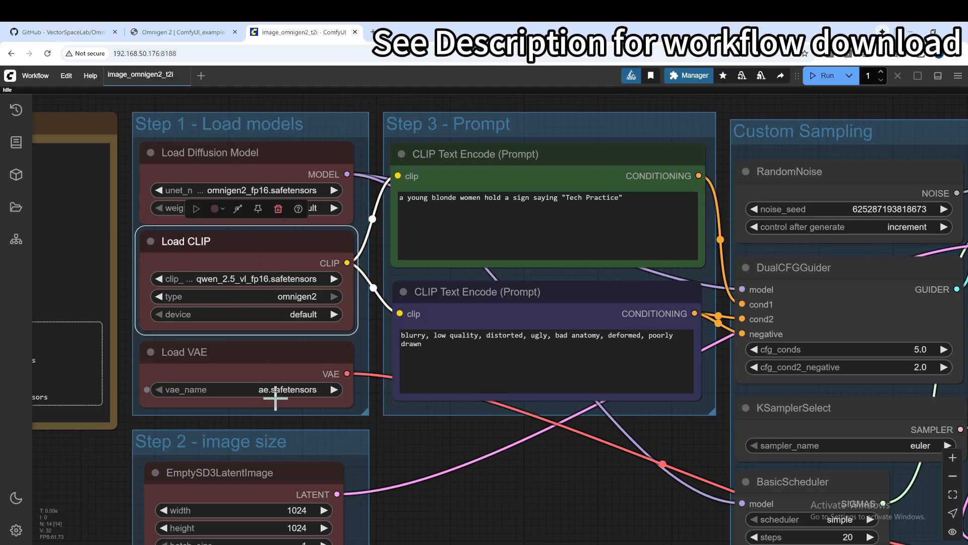
scroll(283, 397, "down", 3)
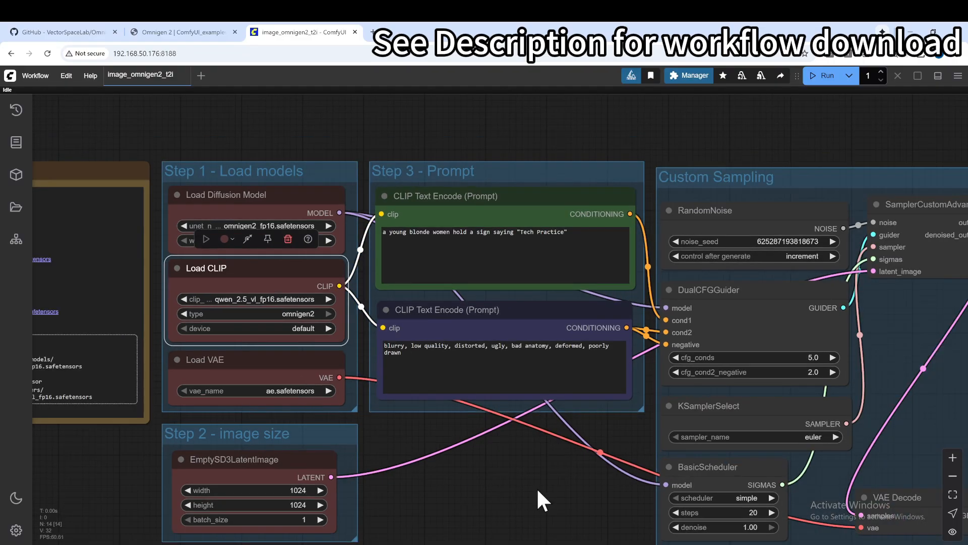
Step: Examine the image size, prompt, custom sampling and Save Image nodes of the text-to-image workflow
left_click_drag(540, 498, 476, 441)
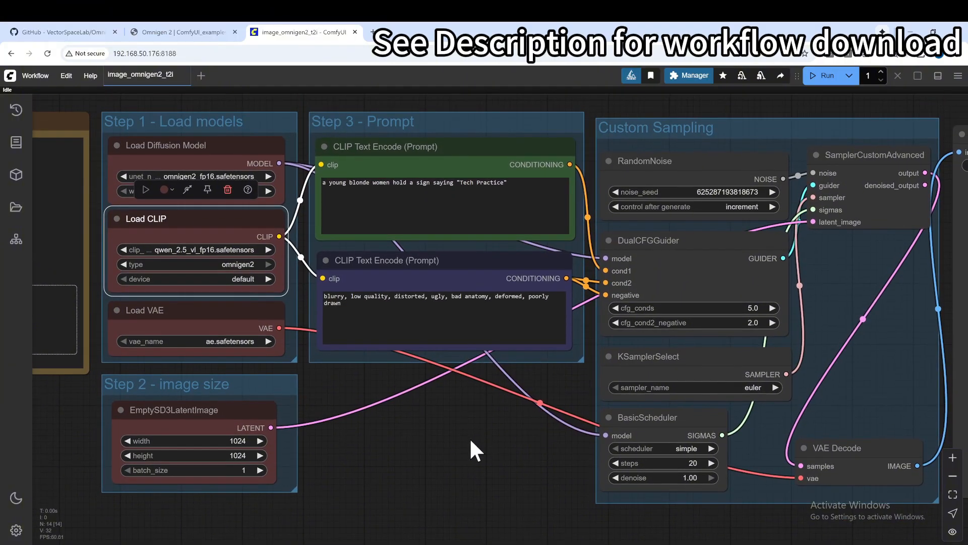
scroll(471, 439, "down", 1)
scroll(470, 437, "up", 1)
left_click_drag(424, 454, 333, 388)
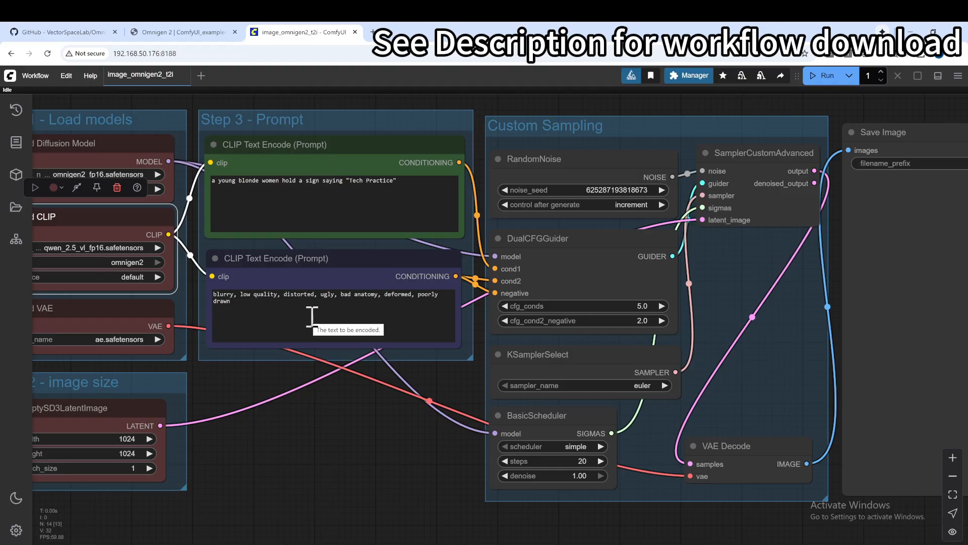
left_click_drag(389, 432, 196, 411)
scroll(197, 411, "down", 2)
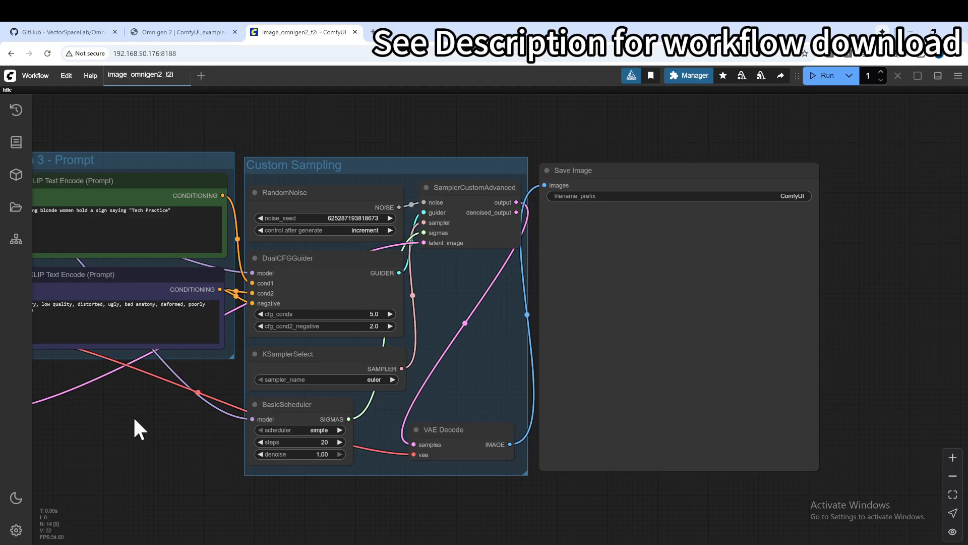
scroll(134, 415, "down", 2)
left_click_drag(95, 444, 275, 396)
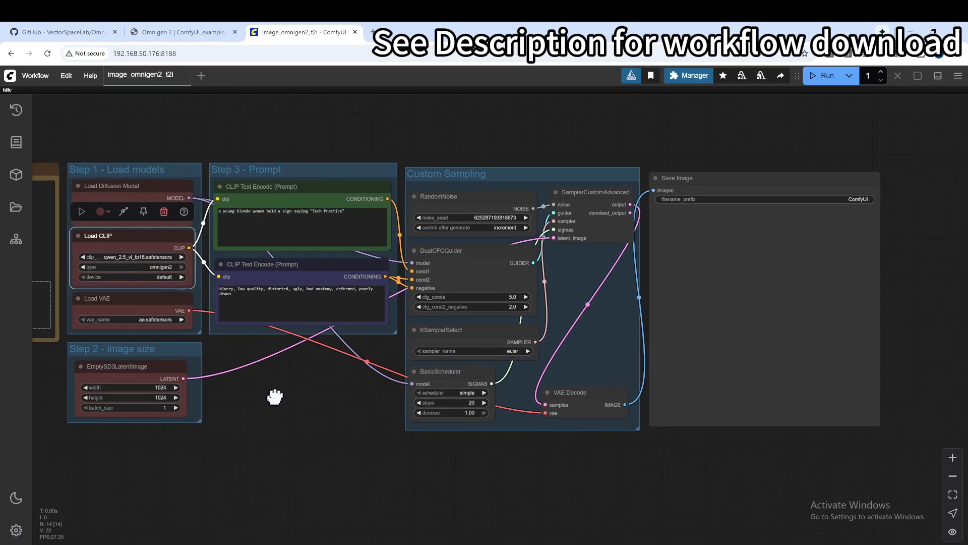
Step: Deselect the Load CLIP node, show the log output and run the text-to-image workflow
left_click(305, 403)
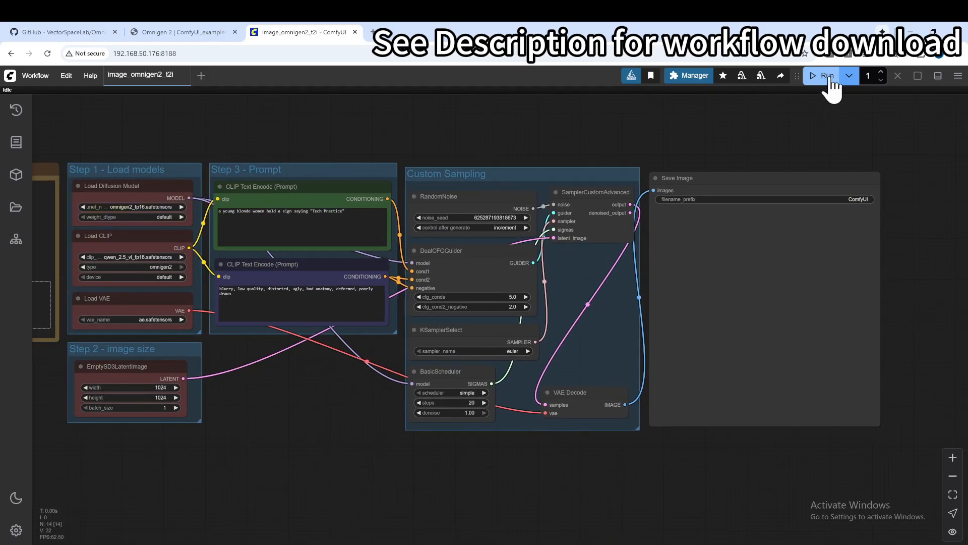
left_click(942, 76)
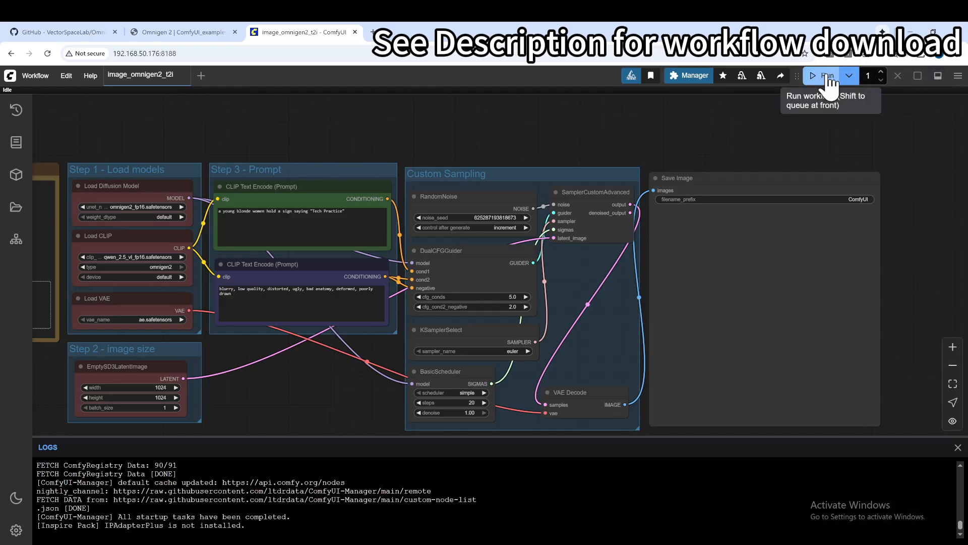
left_click(828, 78)
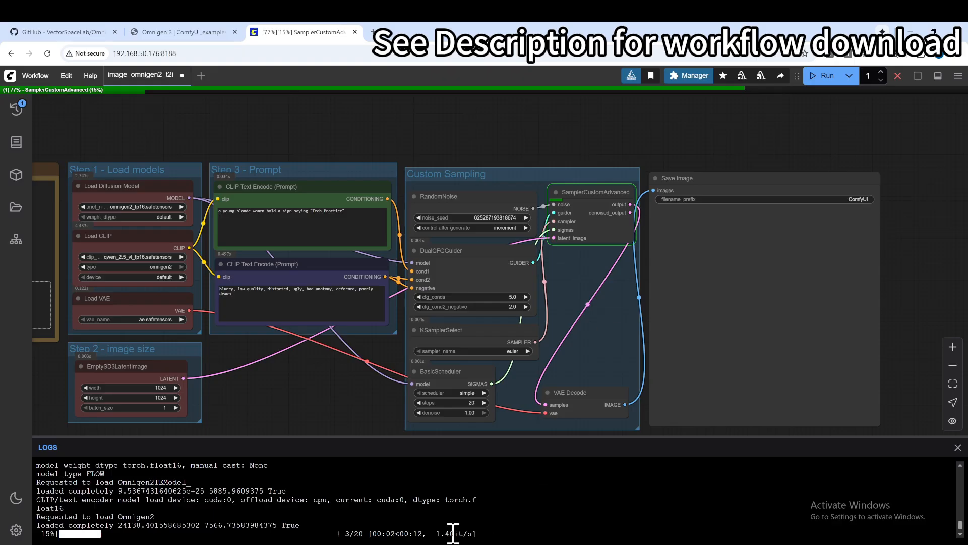
Step: Switch to the VS Code terminal running nvidia-smi and check the GPU memory usage during generation
left_click(400, 526)
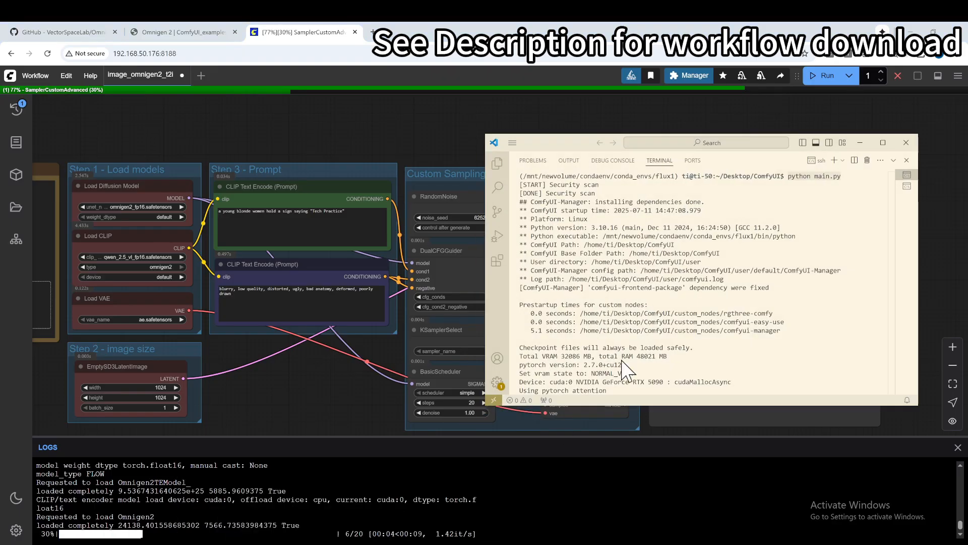
left_click(907, 186)
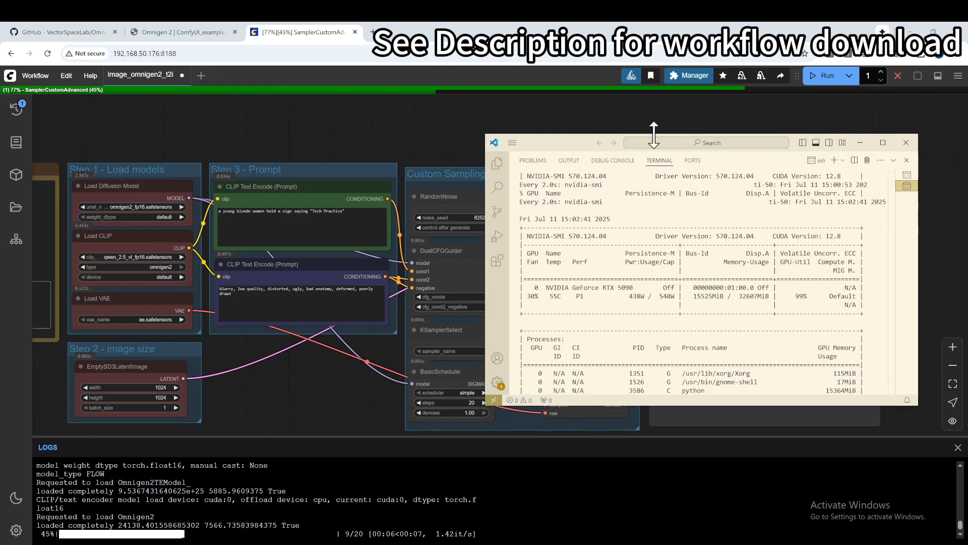
left_click_drag(566, 146, 268, 128)
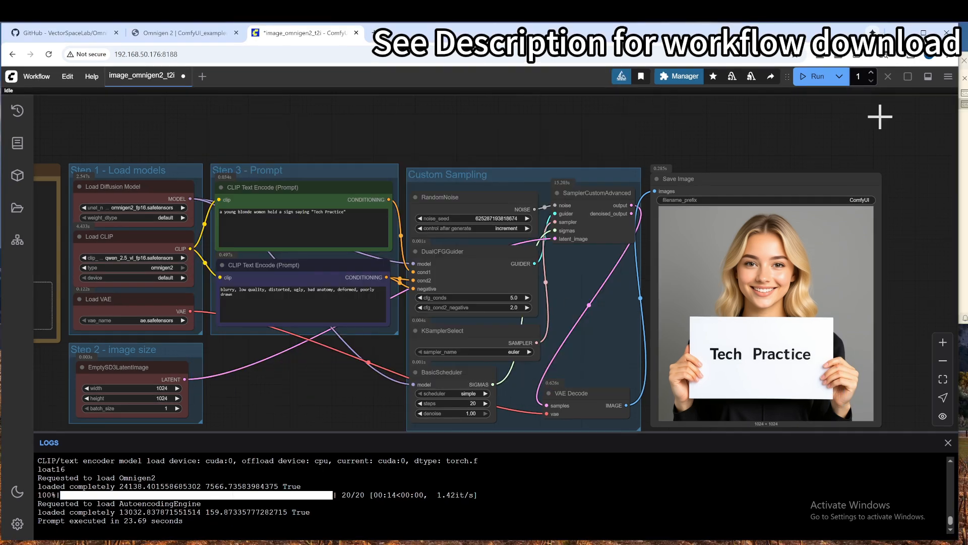
Step: Run the text-to-image workflow again, check its GPU memory usage in the terminal and return to ComfyUI
left_click(816, 76)
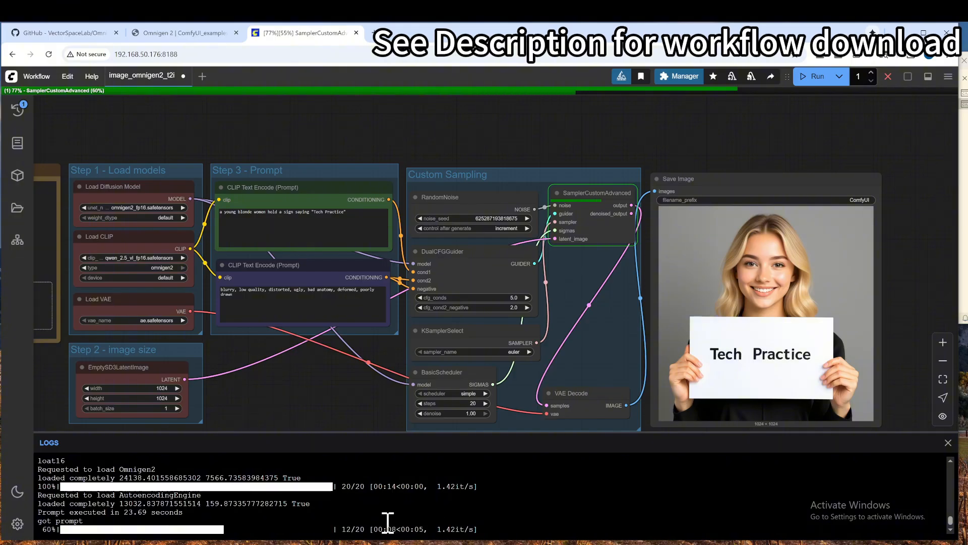
key("alt+Tab")
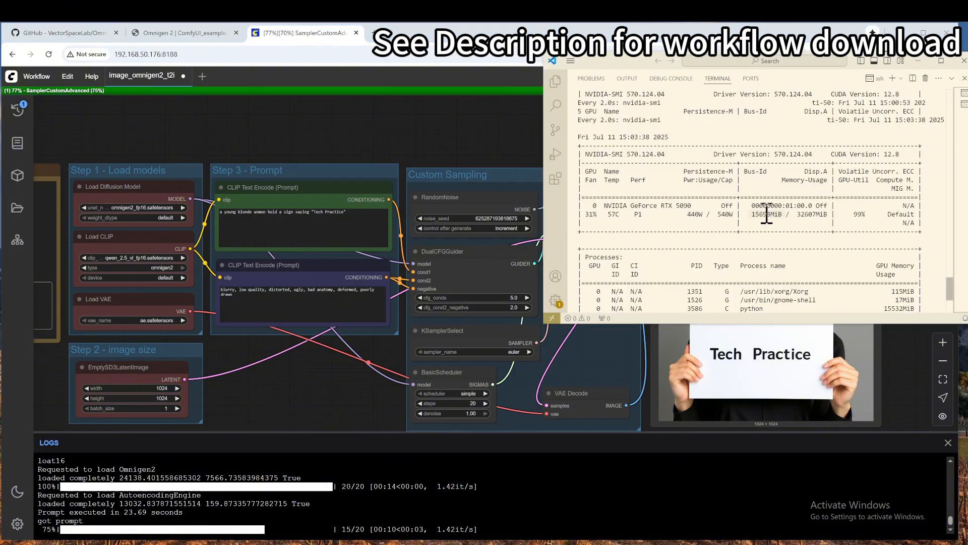
left_click_drag(750, 213, 828, 213)
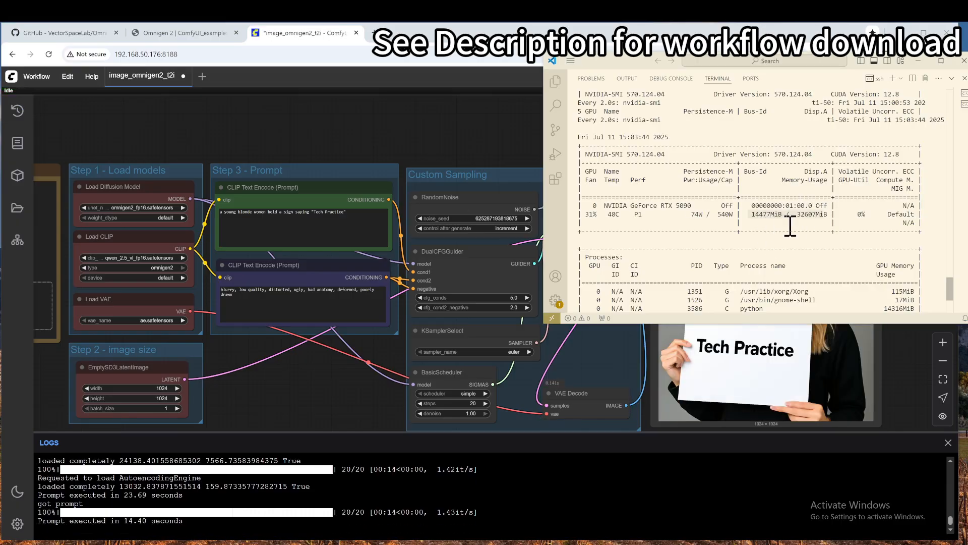
key("alt+Tab")
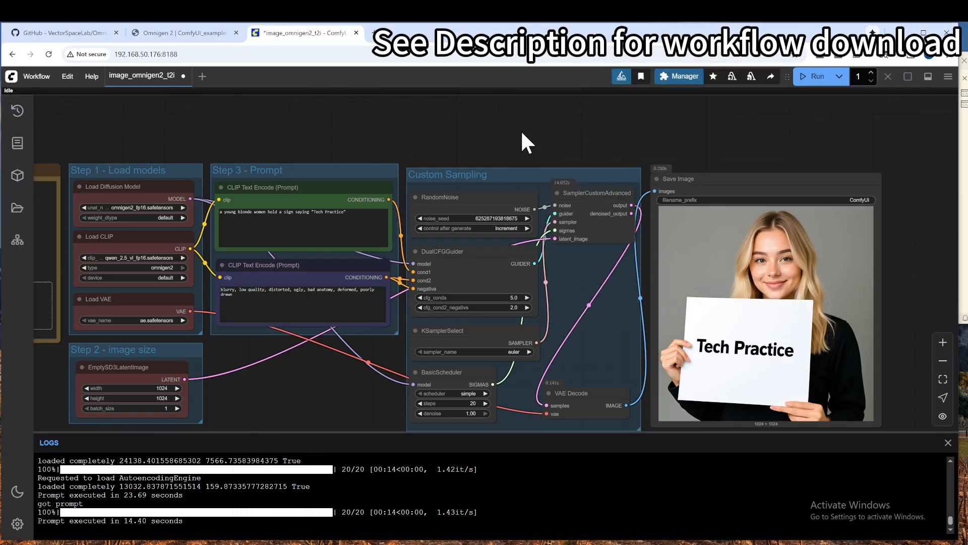
Step: Load the image_omnigen2_image_edit workflow into ComfyUI from its image in the photos_original folder
scroll(524, 144, "down", 2)
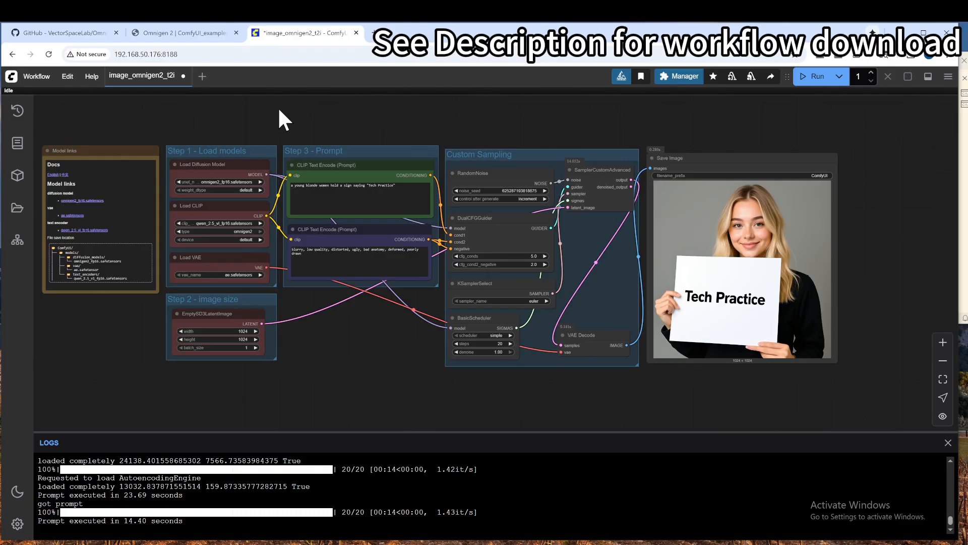
mouse_move(208, 544)
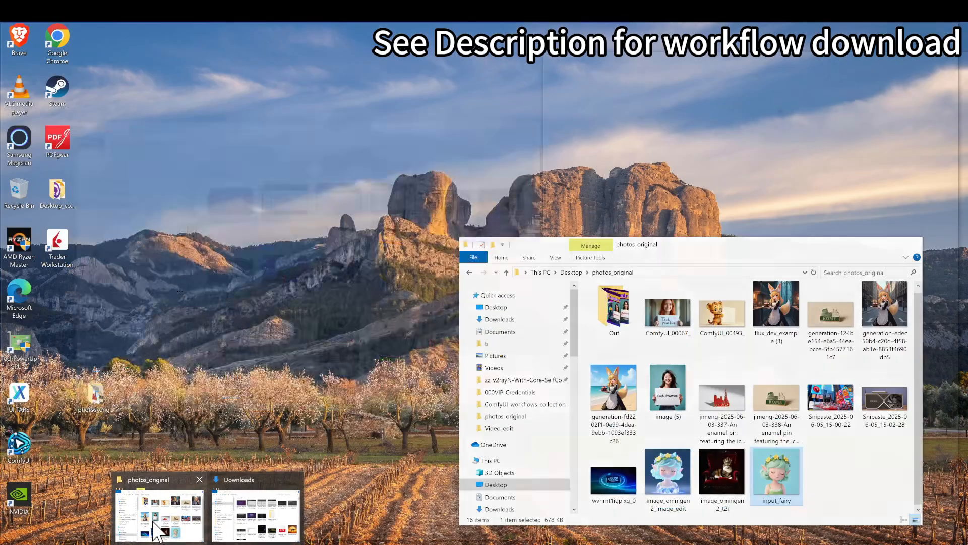
left_click(159, 520)
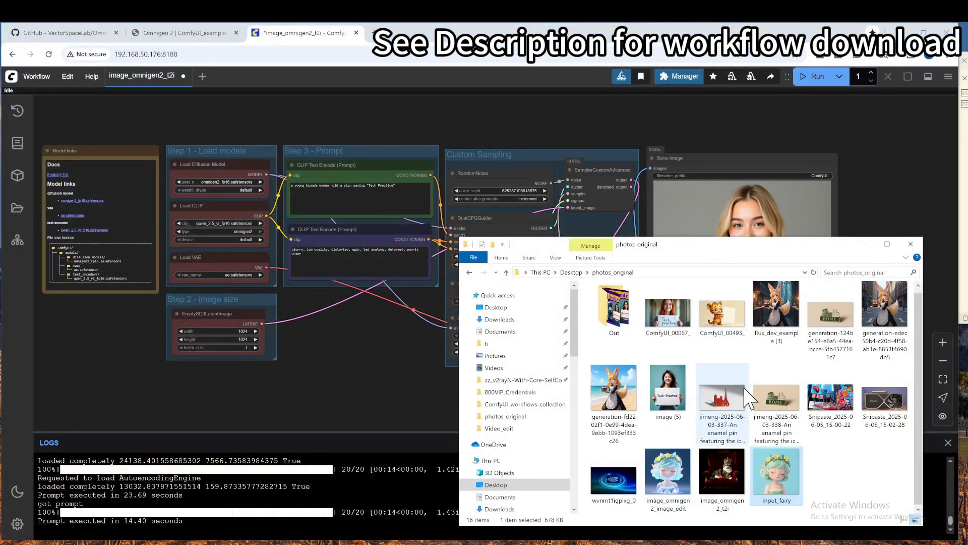
left_click(674, 473)
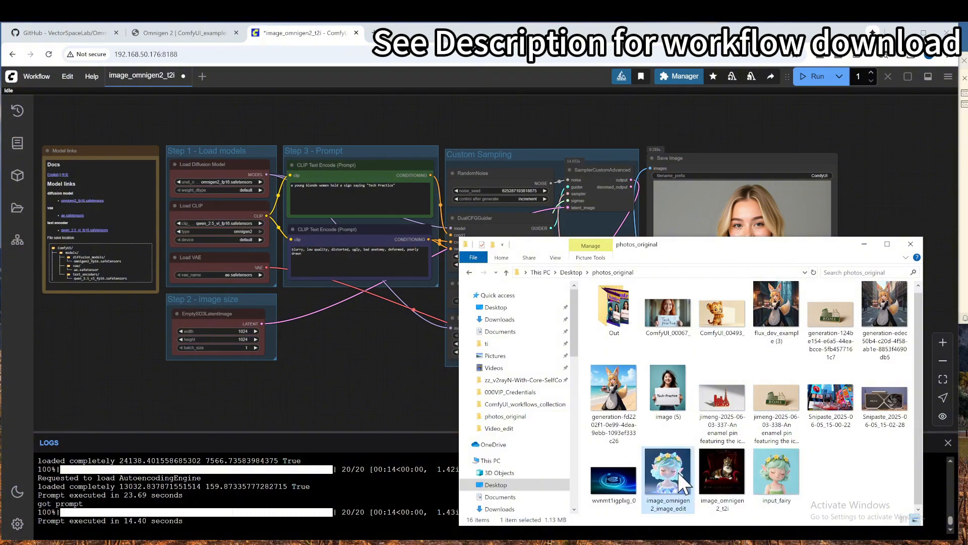
left_click_drag(674, 466, 334, 191)
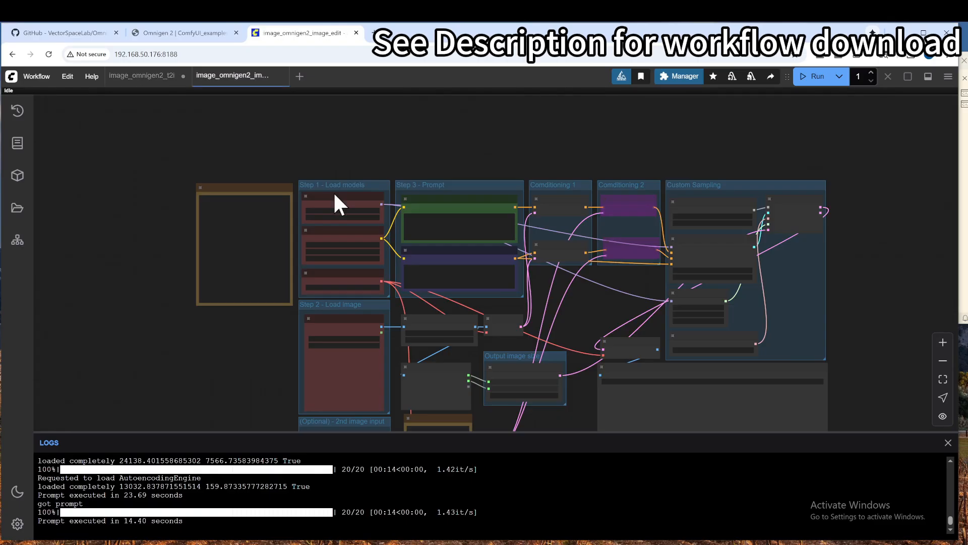
Step: Check the model loader nodes and load the input_fairy image from photos_original into the Step 2 Load Image node
scroll(314, 177, "up", 7)
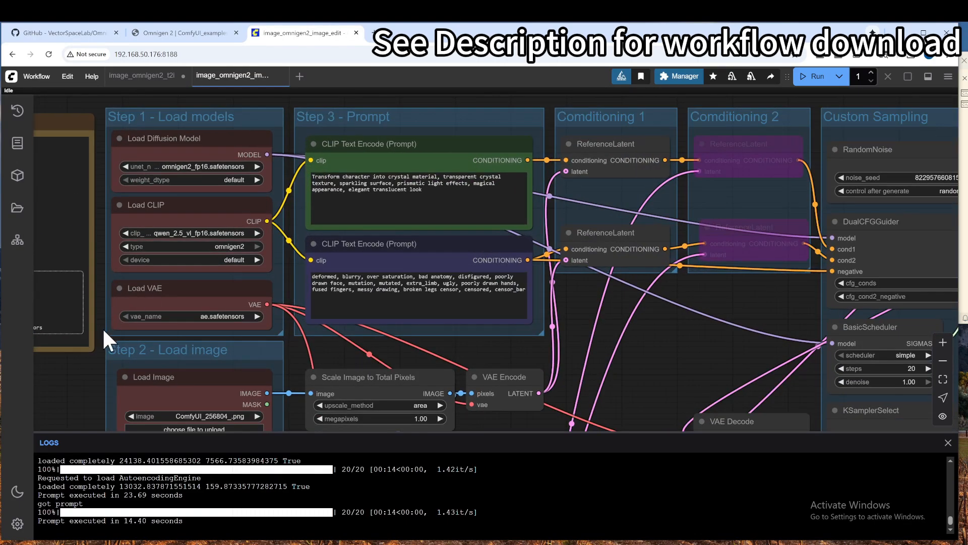
left_click_drag(68, 394, 221, 389)
scroll(318, 190, "up", 3)
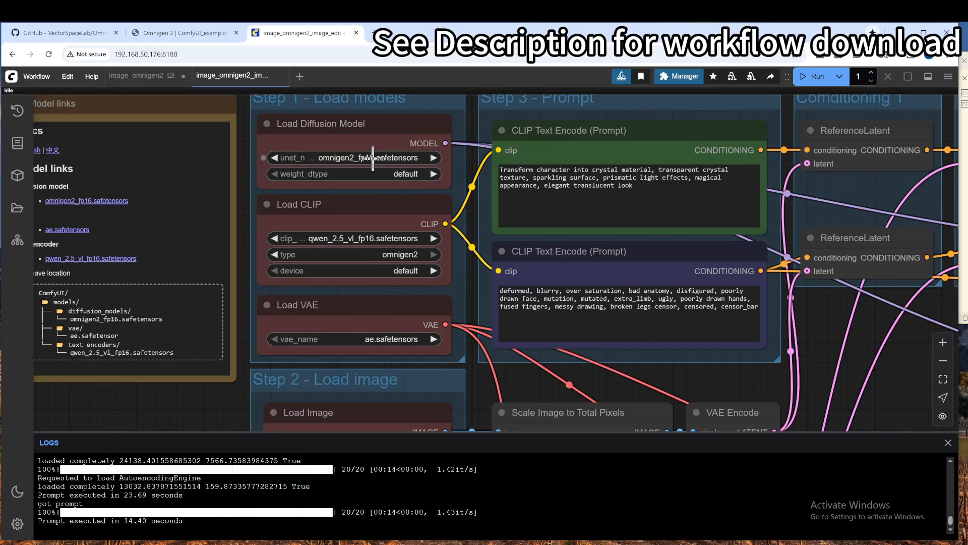
scroll(391, 215, "down", 3)
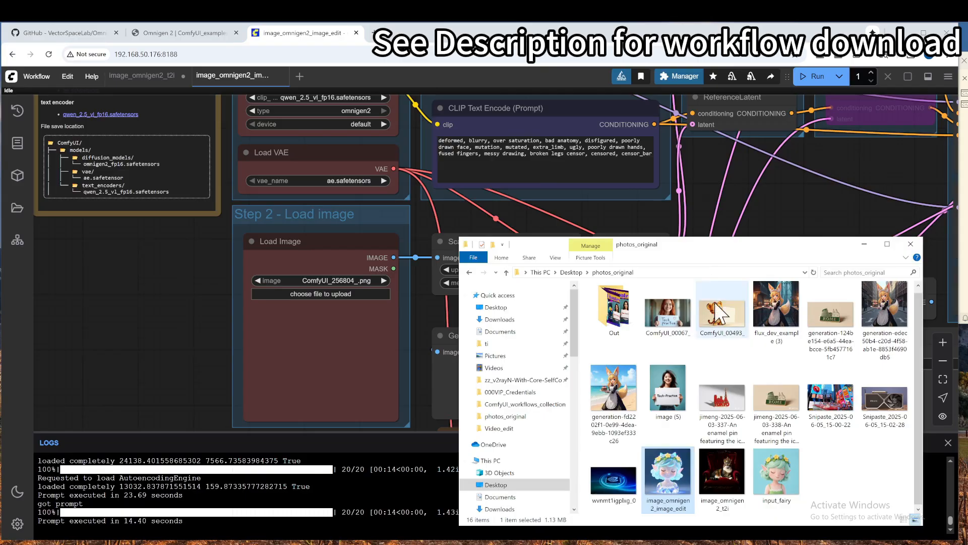
left_click_drag(780, 472, 312, 336)
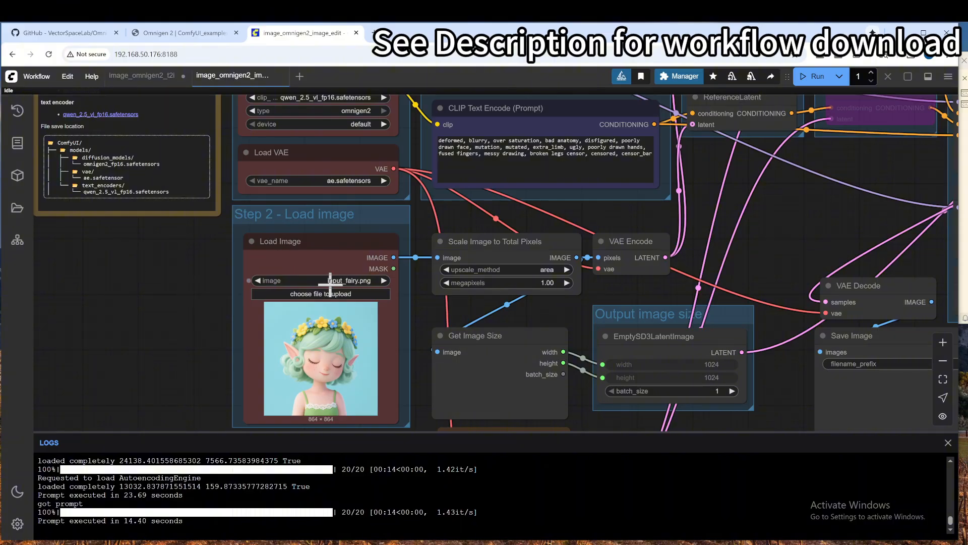
Step: Examine the prompt, image scaling, output size, sampling and optional second image nodes of the image edit workflow
scroll(328, 283, "down", 1)
left_click_drag(153, 246, 137, 246)
scroll(119, 227, "down", 5)
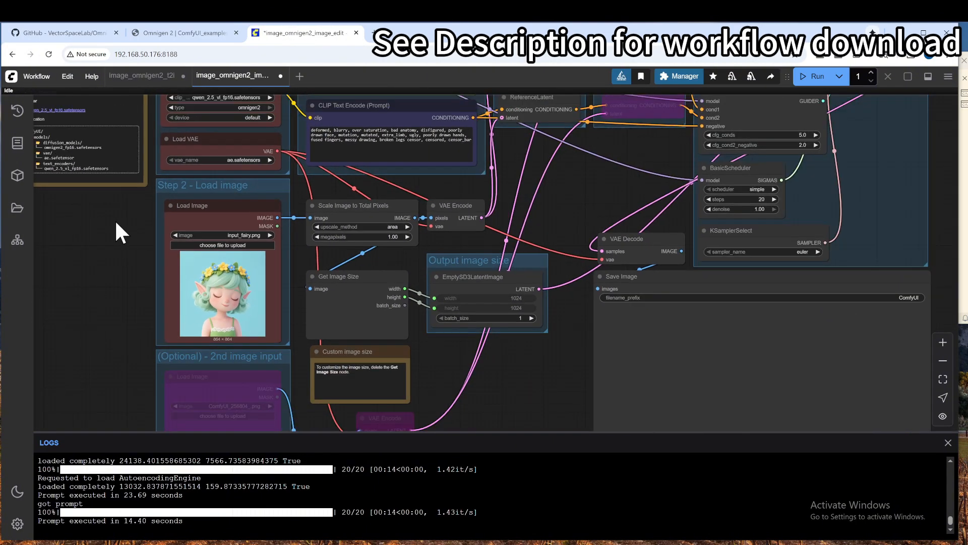
scroll(370, 204, "up", 6)
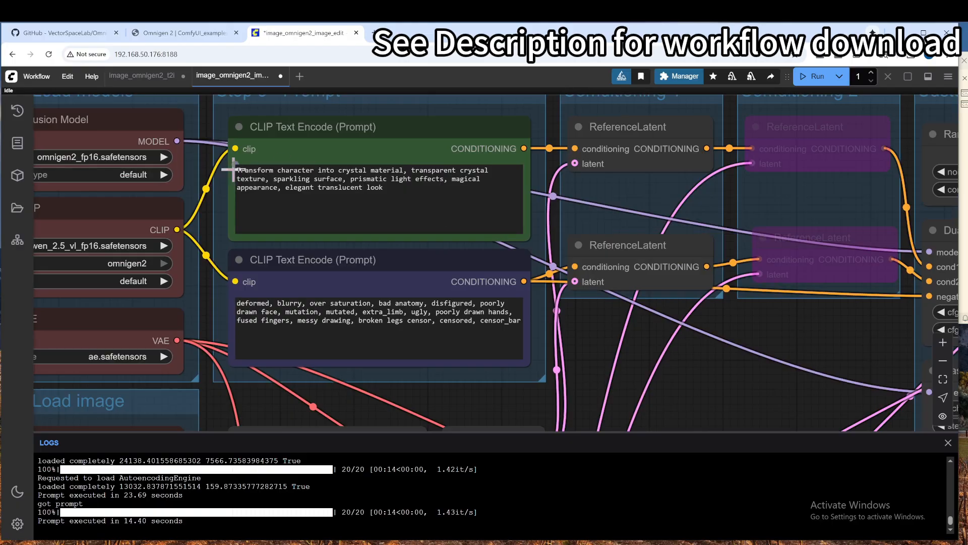
scroll(303, 211, "down", 5)
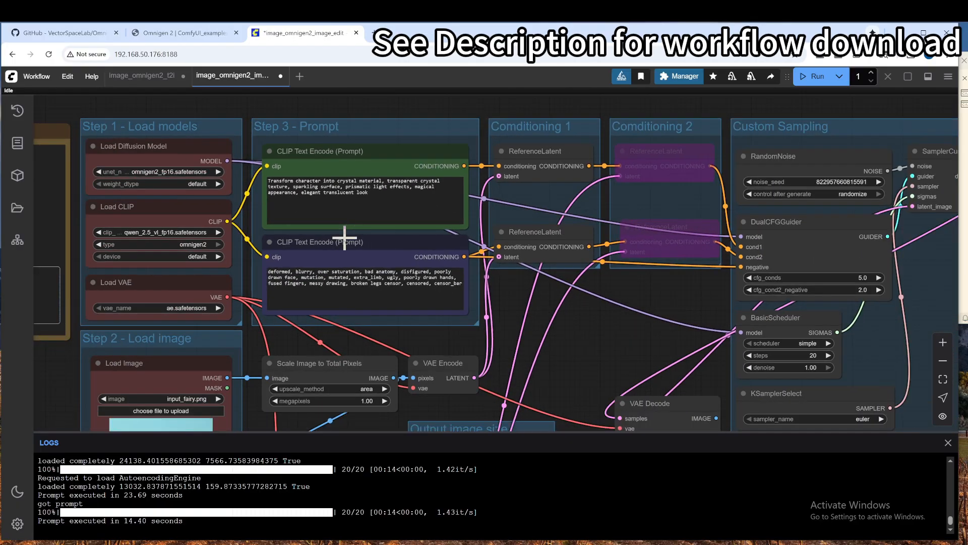
left_click_drag(571, 306, 617, 254)
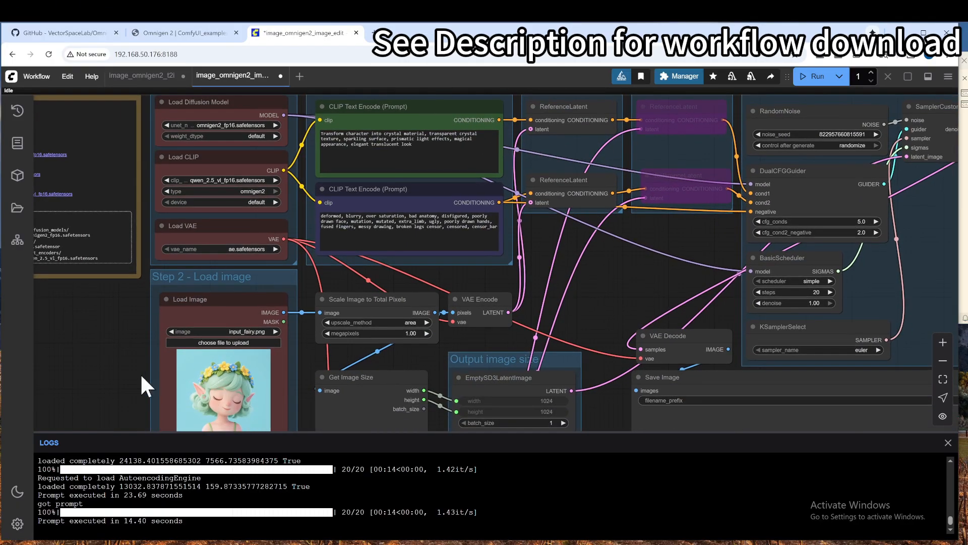
left_click_drag(108, 363, 110, 306)
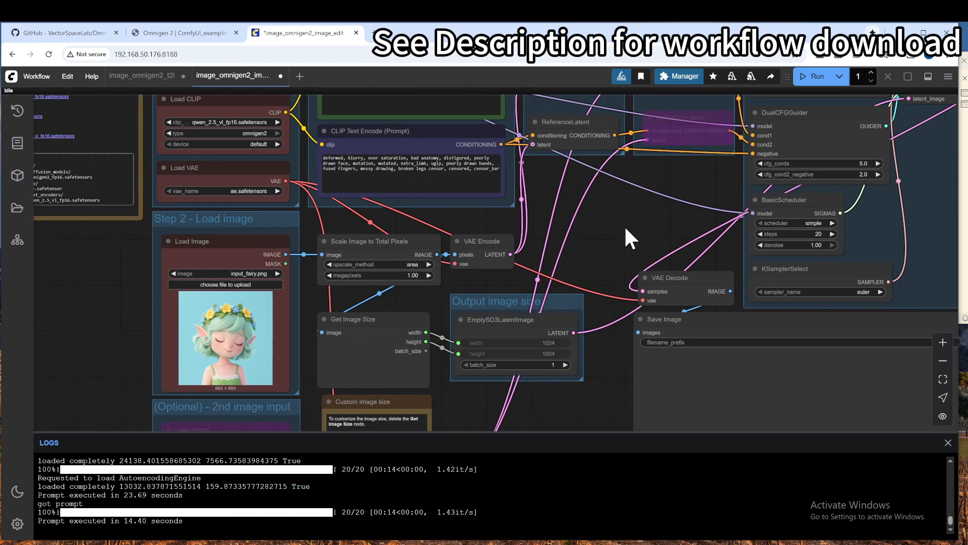
scroll(558, 289, "down", 2)
left_click_drag(557, 289, 519, 203)
scroll(567, 323, "down", 2)
scroll(560, 227, "down", 3)
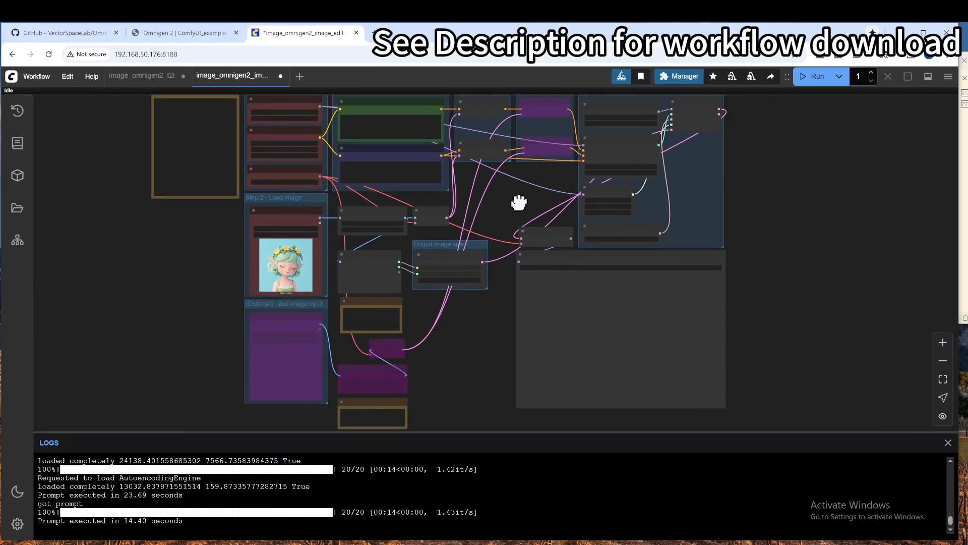
Step: Run the image edit workflow and follow its sampling progress in the nodes and log
scroll(520, 204, "up", 1)
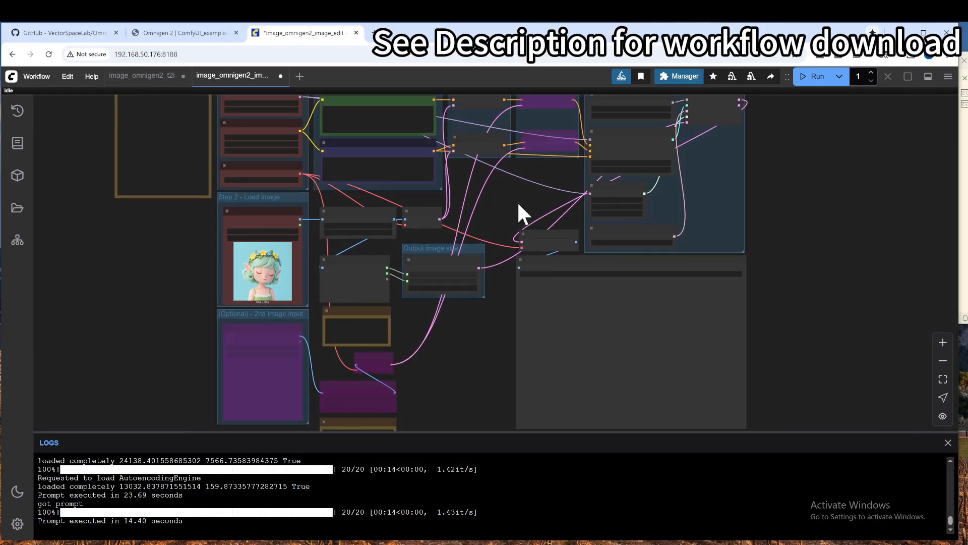
left_click(814, 76)
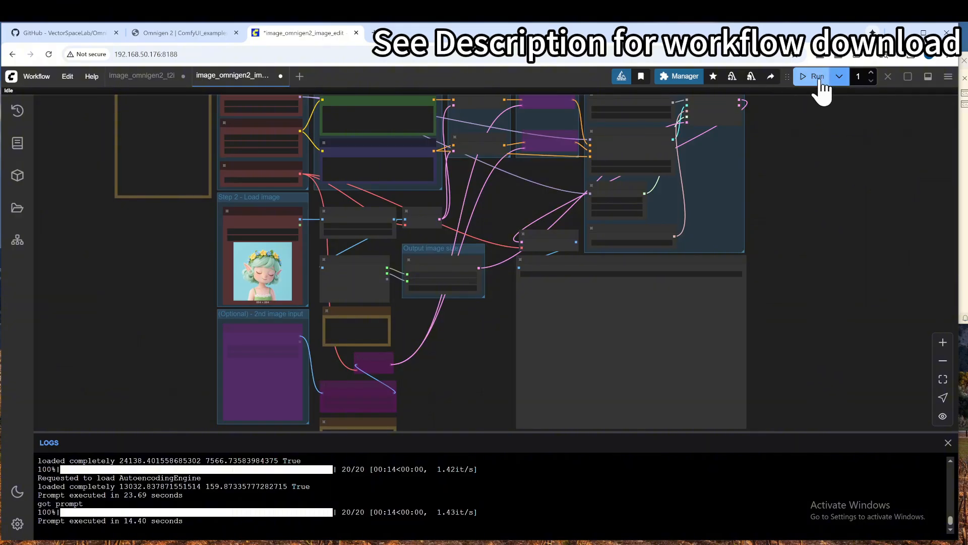
scroll(659, 169, "up", 4)
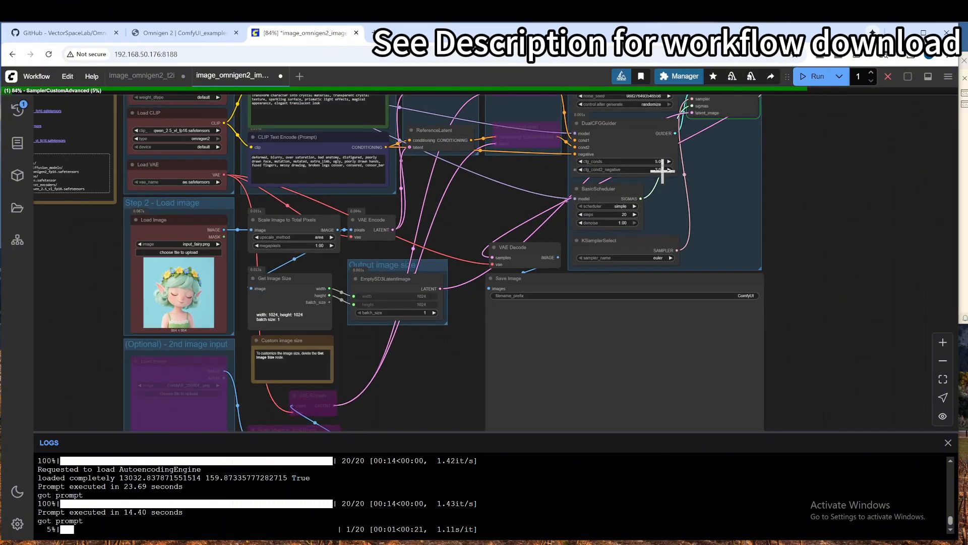
scroll(860, 255, "down", 3)
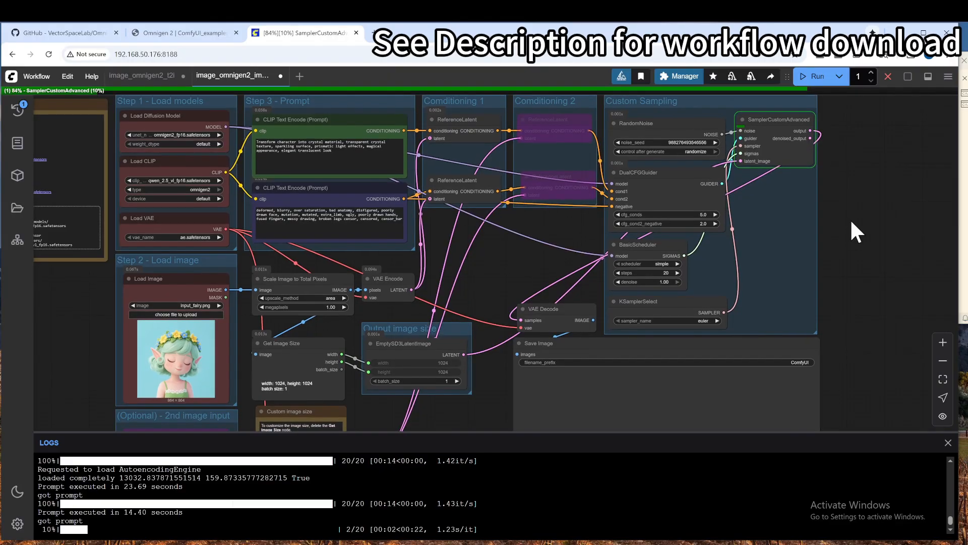
left_click_drag(859, 241, 767, 216)
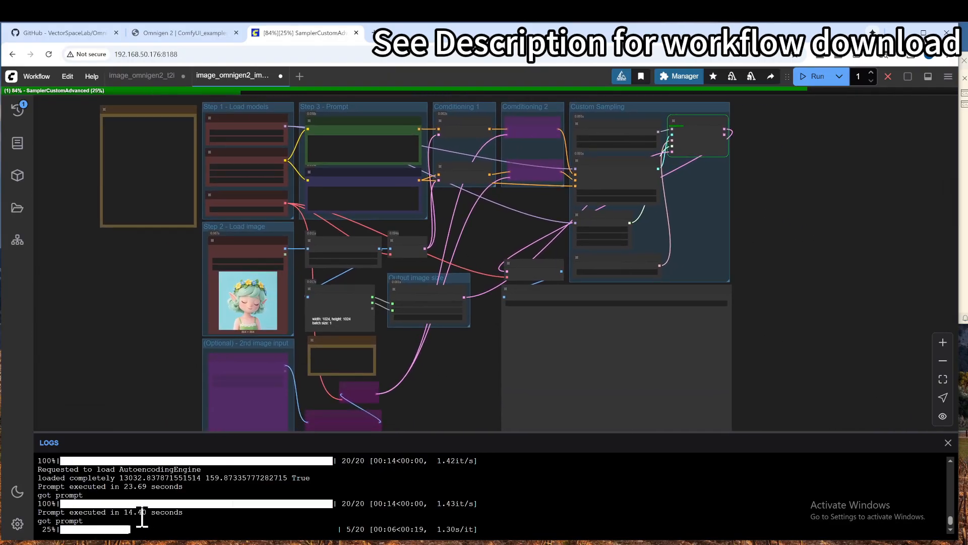
scroll(234, 151, "up", 5)
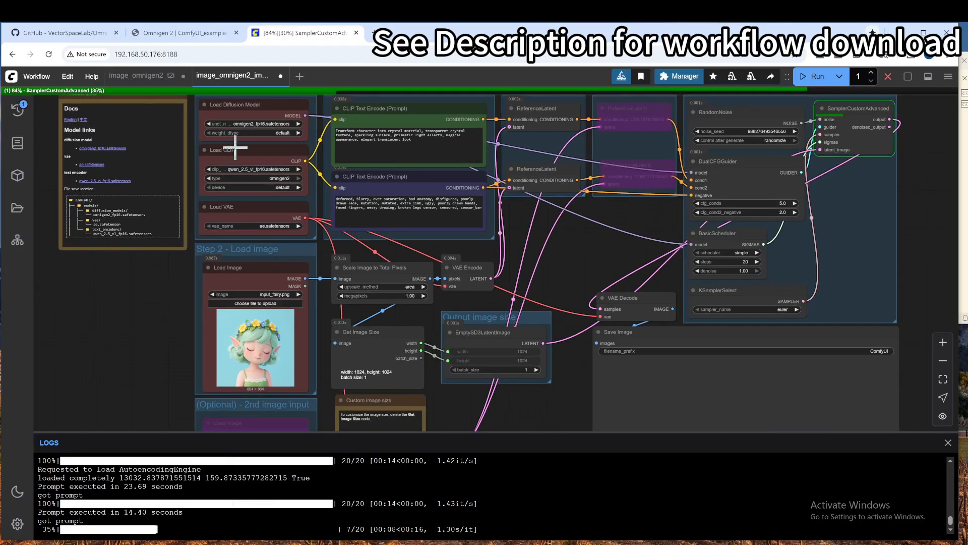
Step: Compare the model loader nodes with those of the image_omnigen2_t2i workflow and return to the image edit workflow
left_click(143, 77)
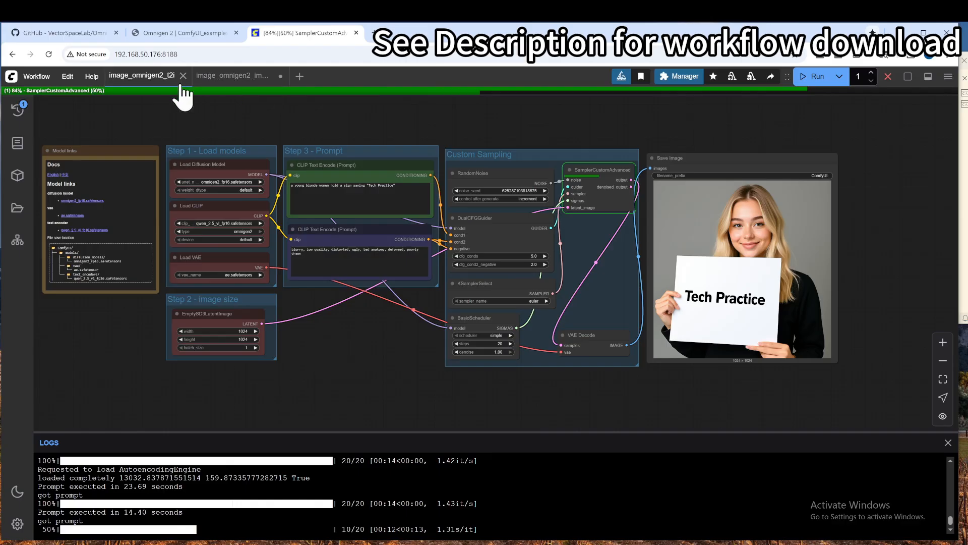
left_click(246, 78)
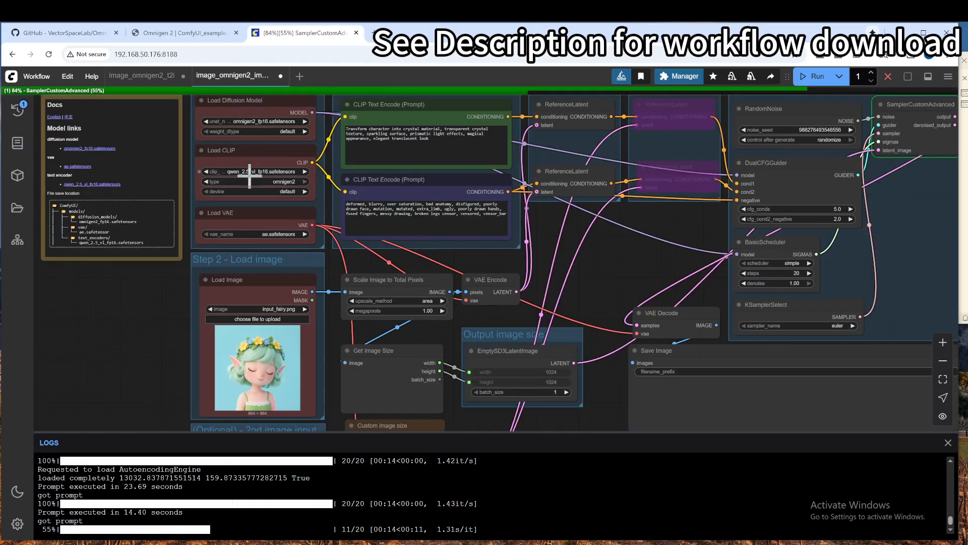
scroll(268, 147, "up", 2)
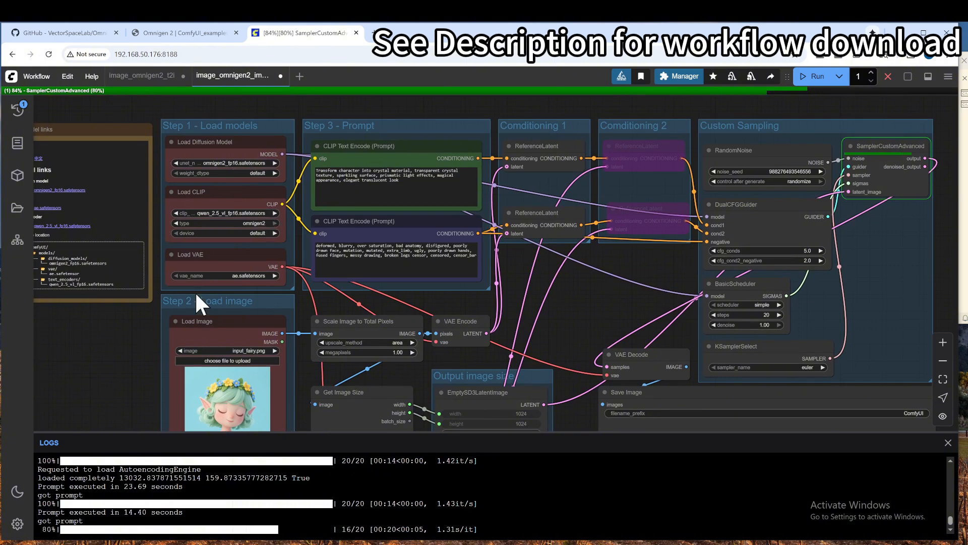
scroll(194, 292, "down", 2)
left_click_drag(143, 331, 98, 226)
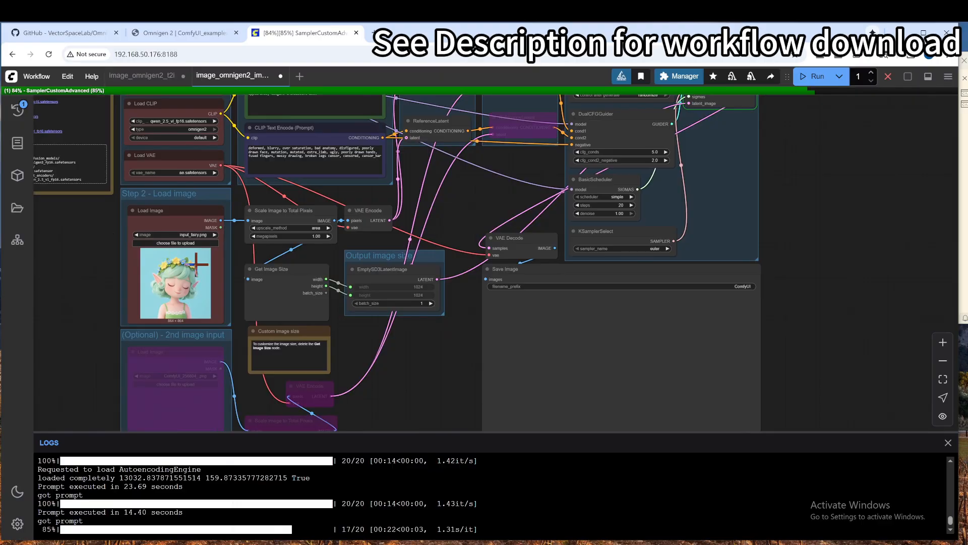
Step: Switch to the VS Code terminal, check the GPU memory usage of the image edit run and return to ComfyUI
left_click(965, 247)
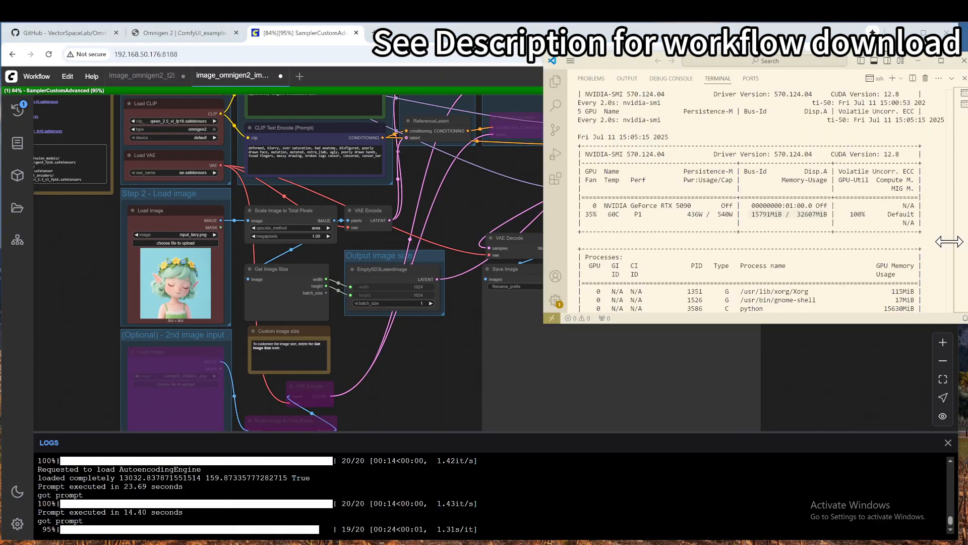
mouse_move(620, 61)
left_mouse_down()
mouse_move(577, 63)
mouse_move(609, 66)
left_mouse_up()
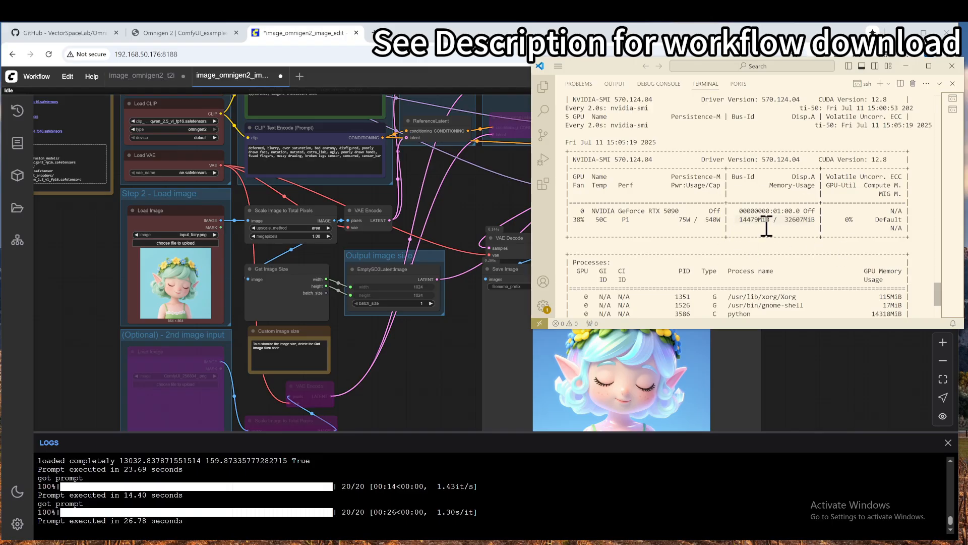
left_click(444, 355)
Step: Examine the generated crystal fairy image and the notes on customizing the image size and enabling the second input image
scroll(424, 363, "down", 1)
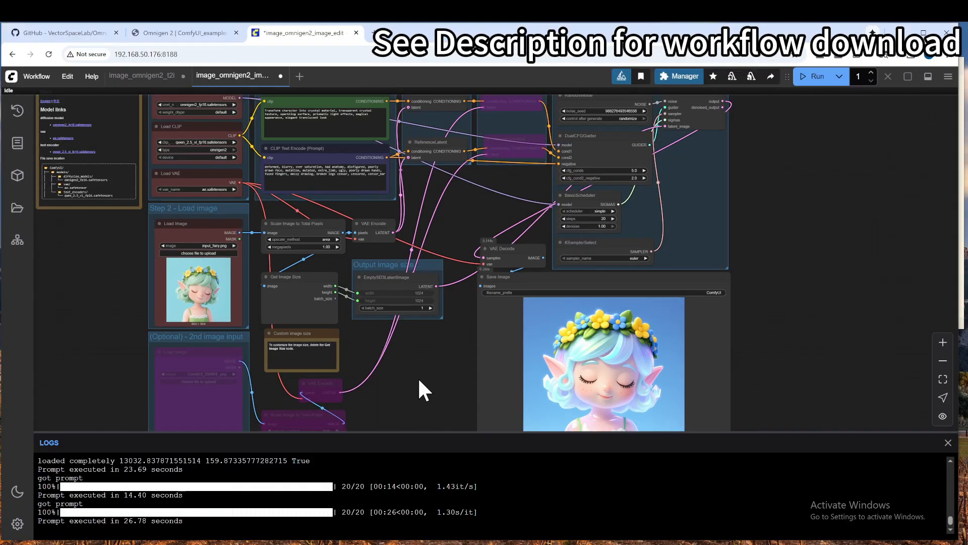
left_click_drag(417, 377, 409, 292)
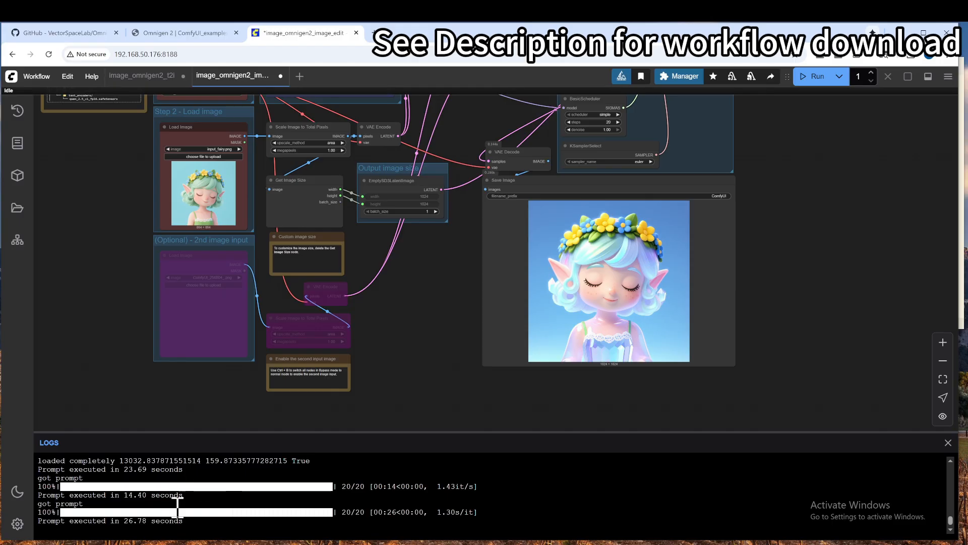
scroll(403, 268, "up", 2)
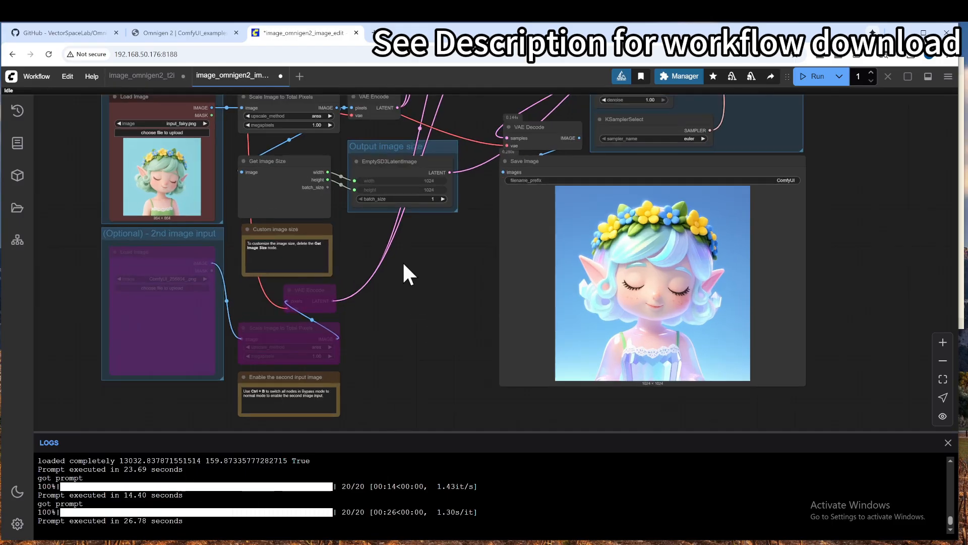
left_click_drag(409, 248, 447, 324)
scroll(340, 305, "up", 1)
scroll(339, 305, "up", 2)
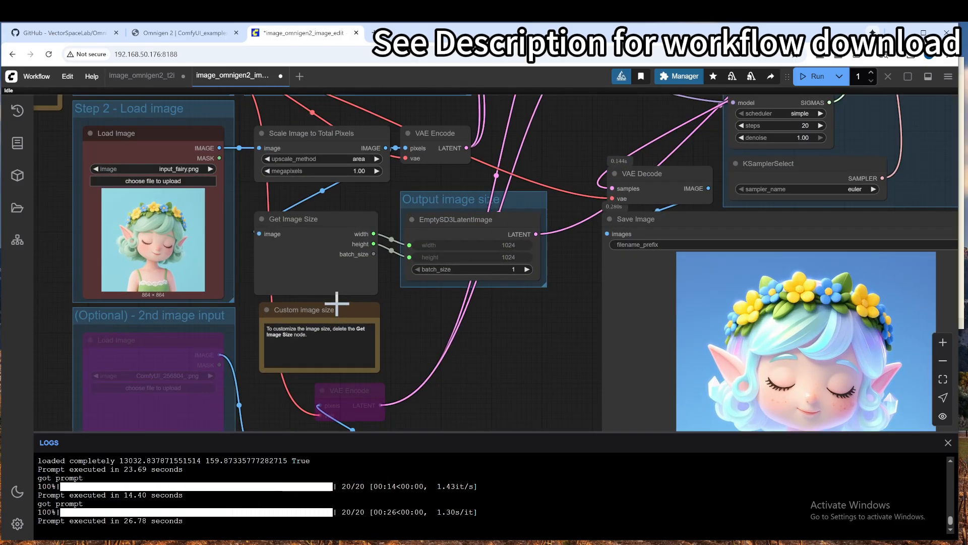
scroll(339, 305, "down", 1)
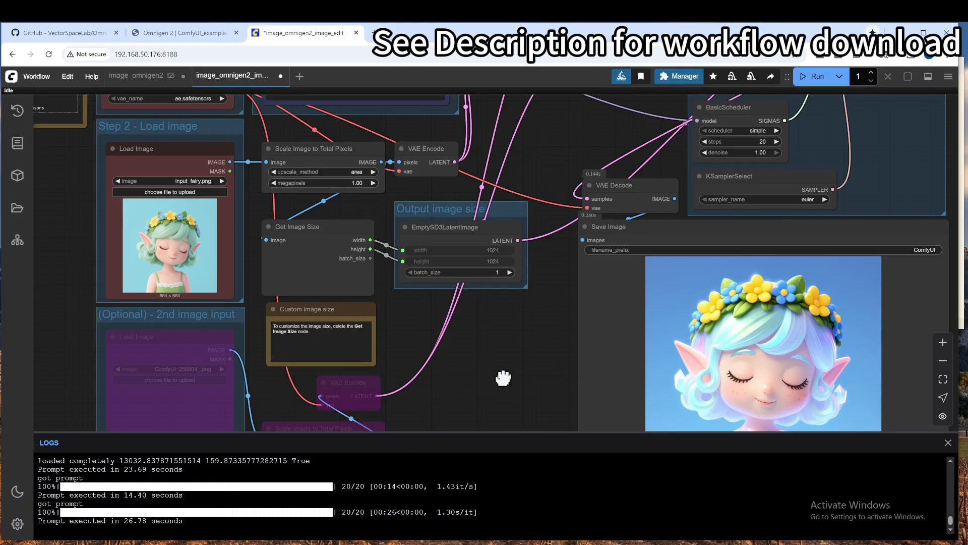
left_click_drag(502, 380, 463, 265)
scroll(471, 259, "down", 2)
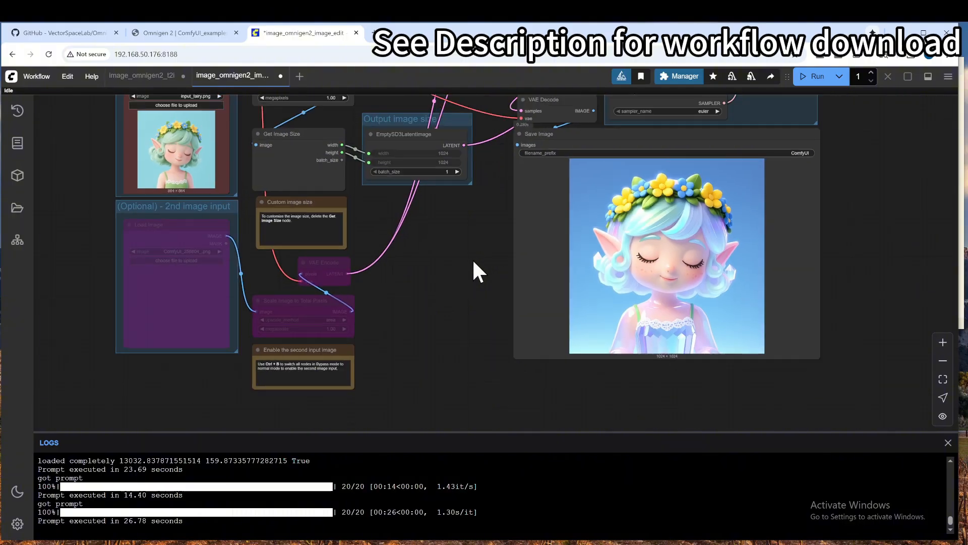
left_click_drag(450, 231, 481, 287)
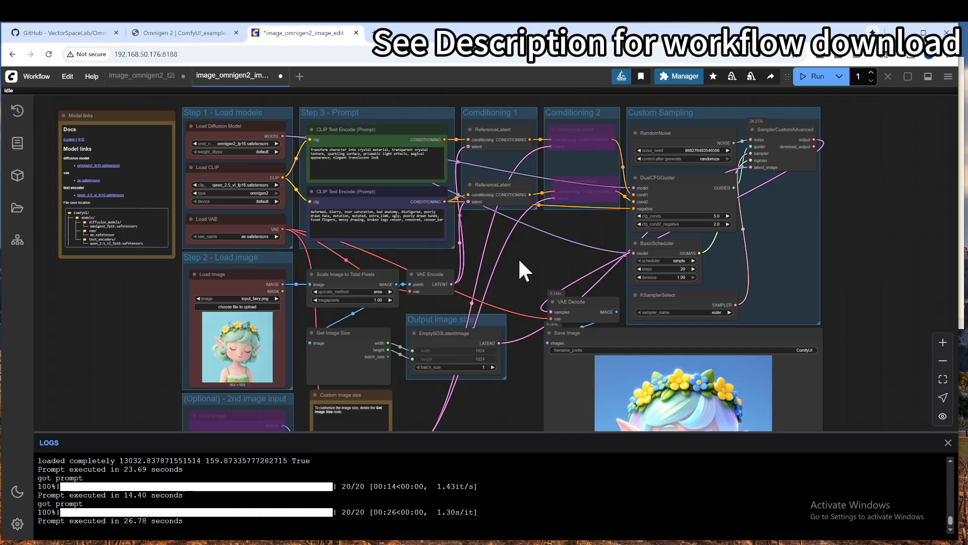
Step: Replace the picture in the Step 2 Load Image node with the fox character on the beach from photos_original
left_click_drag(108, 308, 80, 292)
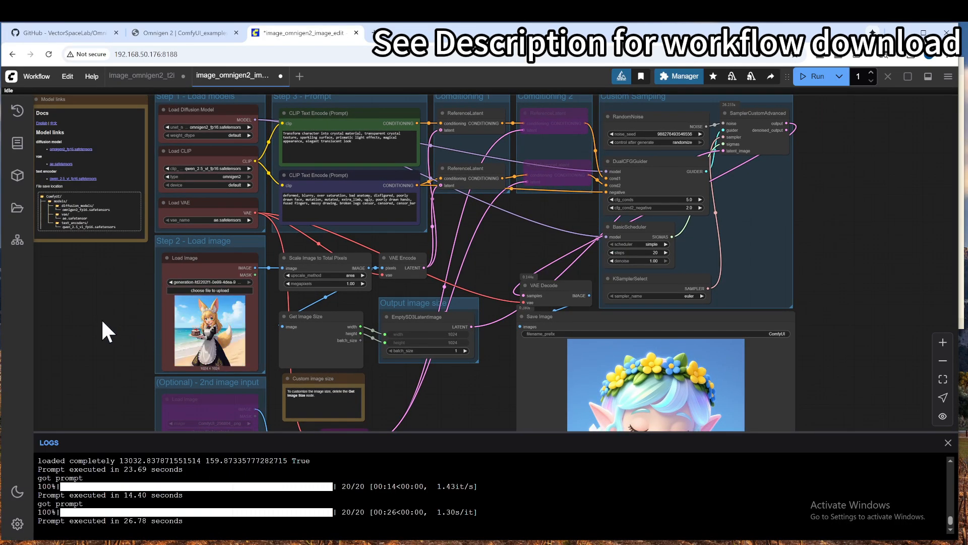
Step: Replace the positive prompt in the Step 3 CLIP Text Encode node with "remove the photo background, replace it with pure pink color"
scroll(143, 322, "up", 8)
left_click_drag(168, 265, 108, 233)
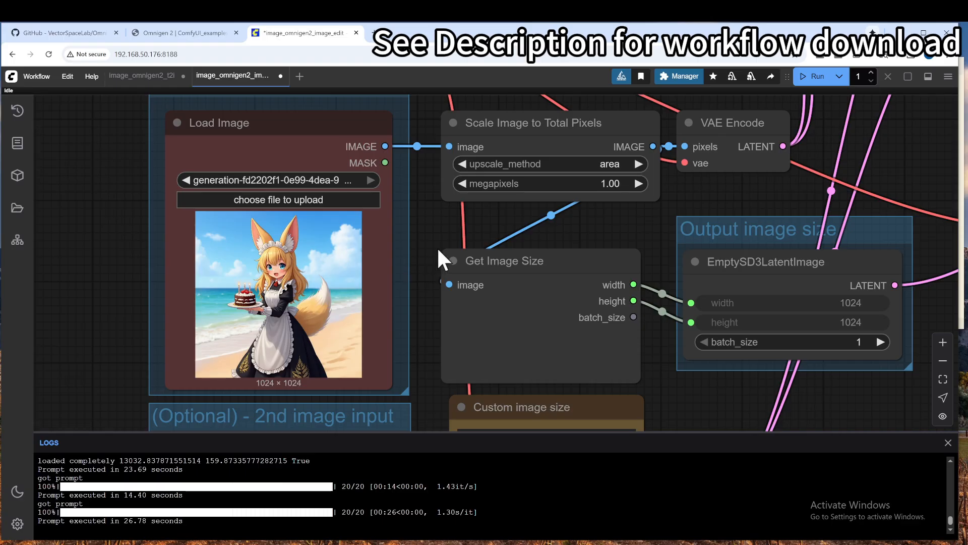
scroll(437, 250, "down", 1)
left_click_drag(415, 289, 398, 339)
left_click_drag(482, 130, 422, 316)
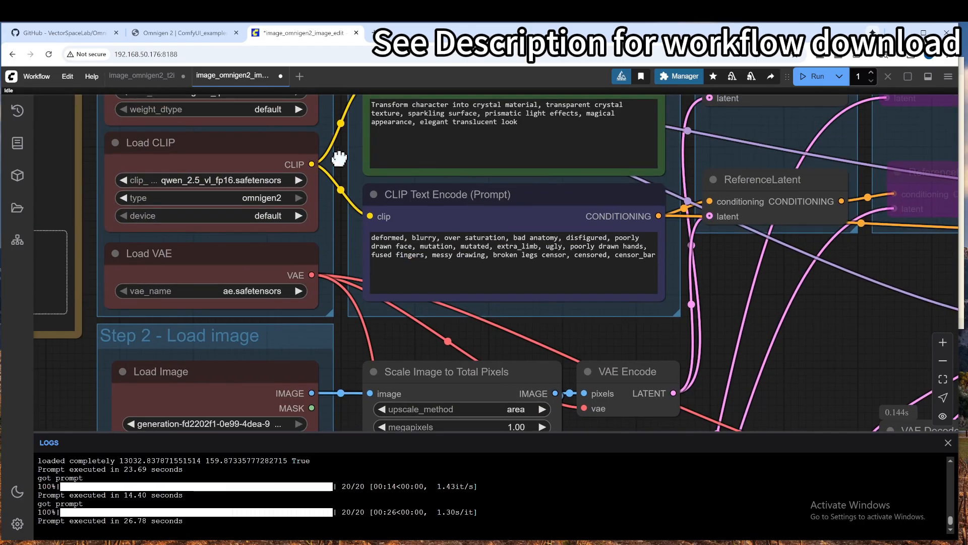
left_click_drag(359, 142, 362, 247)
left_click_drag(525, 227, 374, 208)
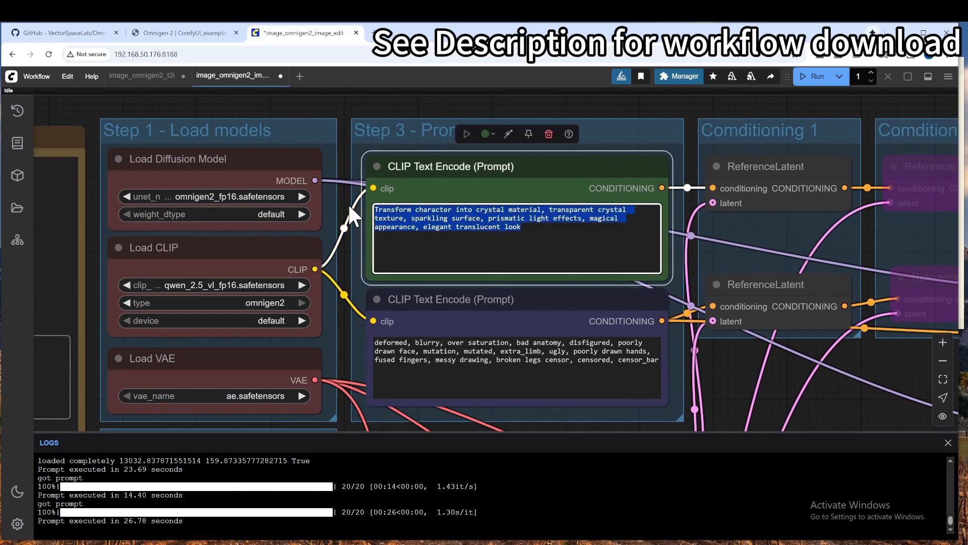
type("remove the imag")
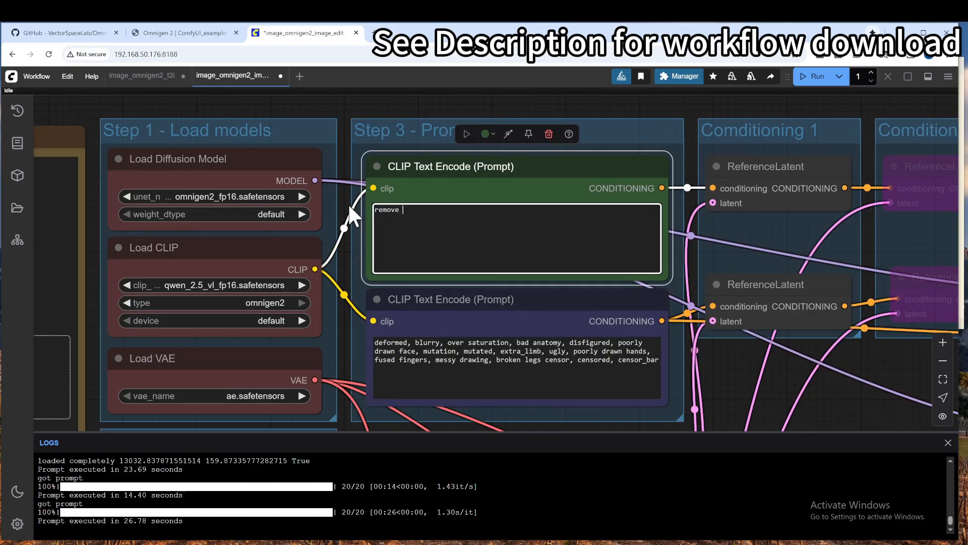
key("BackSpace")
key("BackSpace")
key("BackSpace")
key("BackSpace")
type("photo background, replace it with pure pink color")
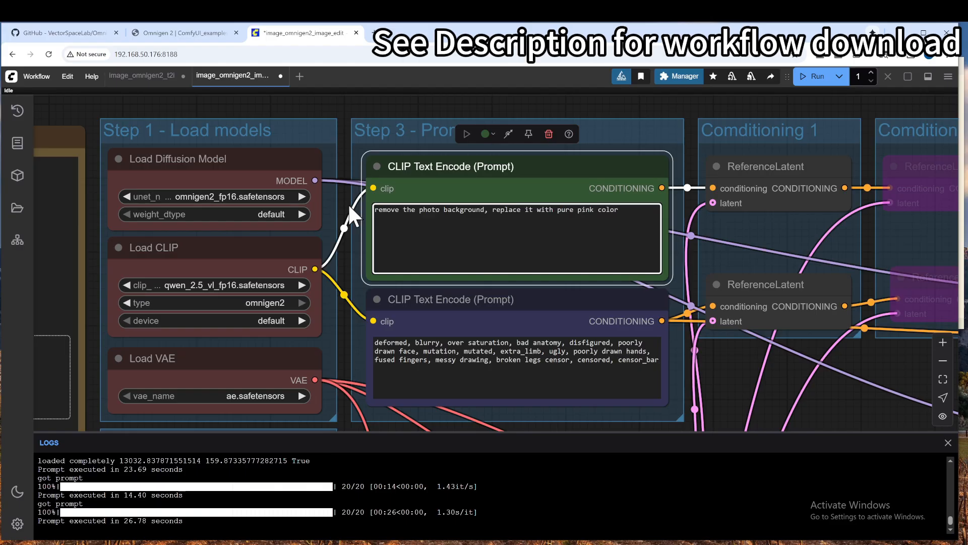
scroll(348, 203, "up", 3)
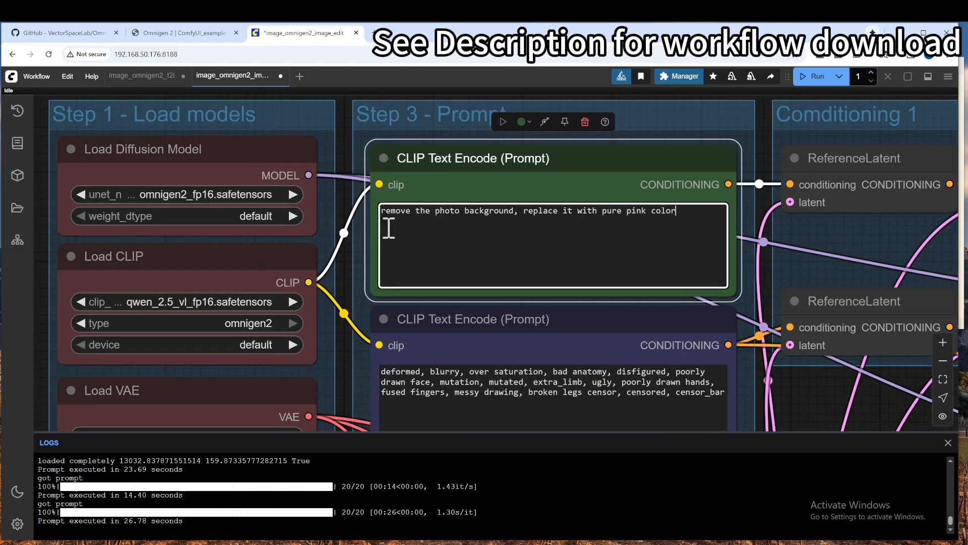
scroll(546, 236, "down", 6)
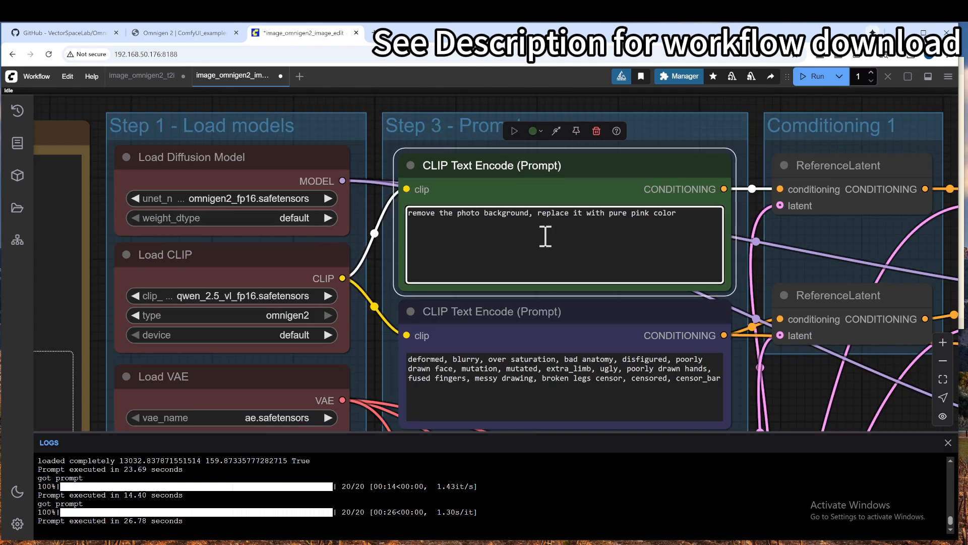
Step: Run the image edit workflow and switch to the VS Code terminal to check its GPU memory usage
left_click_drag(775, 393, 597, 249)
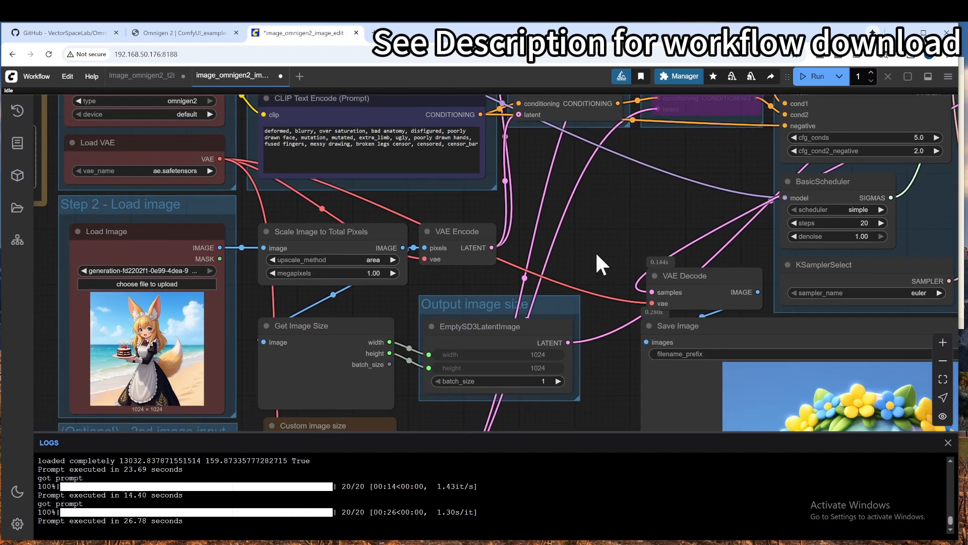
scroll(598, 249, "down", 1)
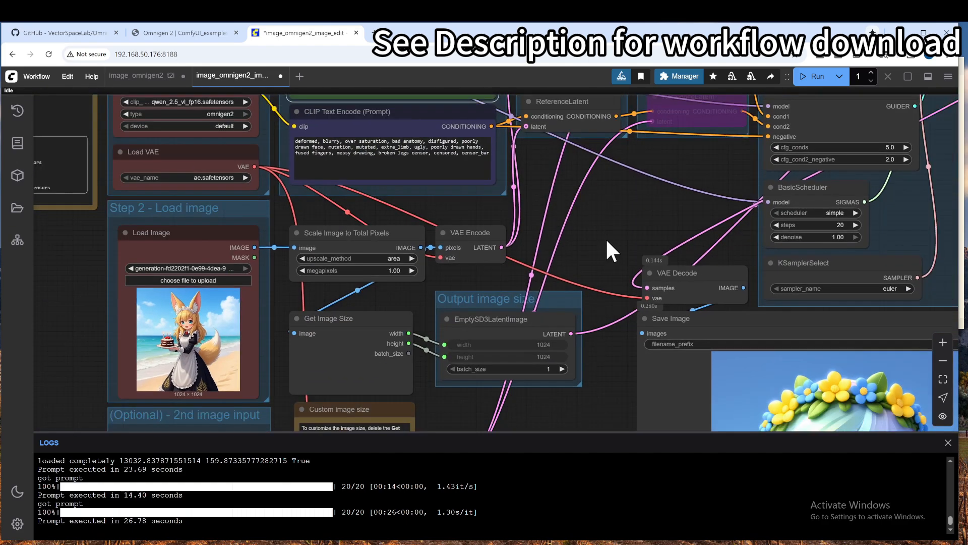
left_click(814, 81)
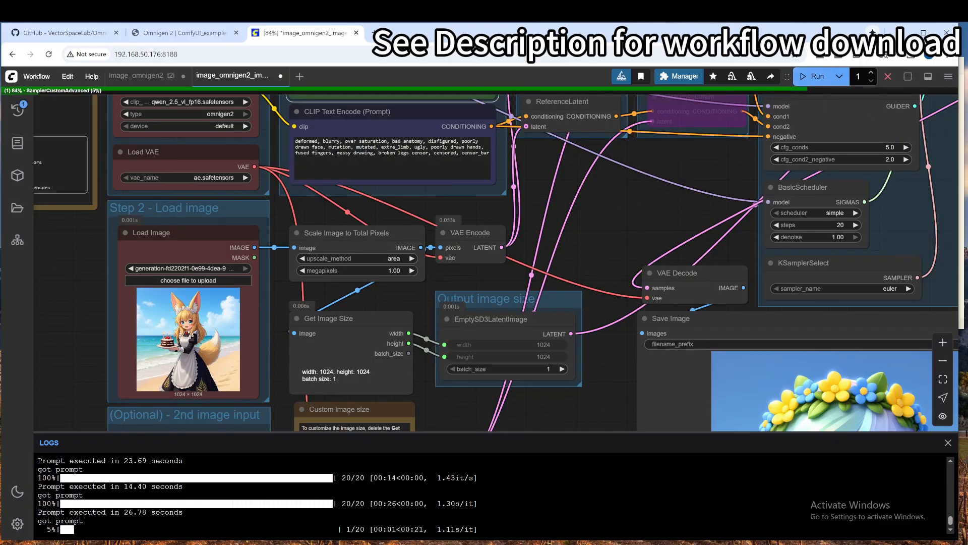
left_click(961, 216)
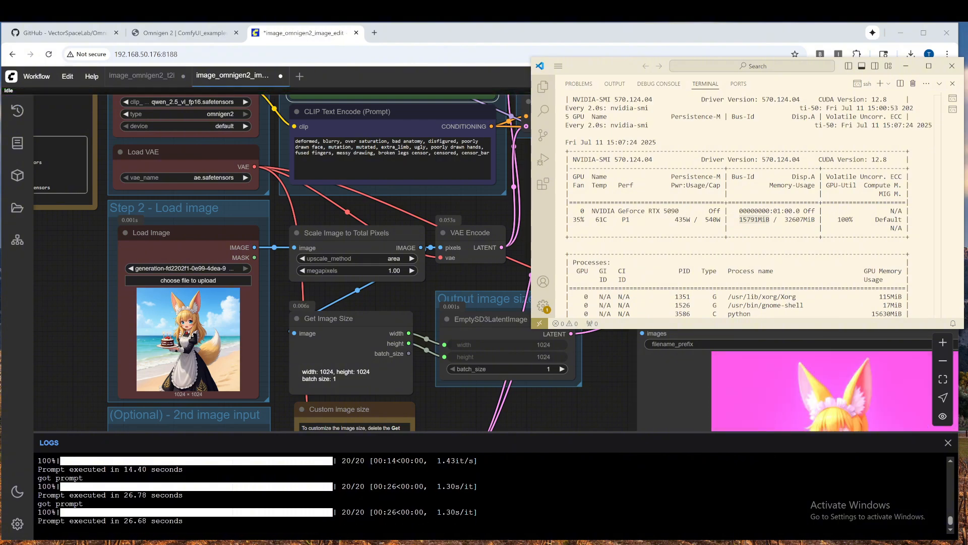
Step: Return to ComfyUI and compare the generated image in the Save Image node with the original fox character picture
scroll(615, 390, "down", 2)
left_click_drag(615, 388, 522, 210)
scroll(585, 245, "down", 2)
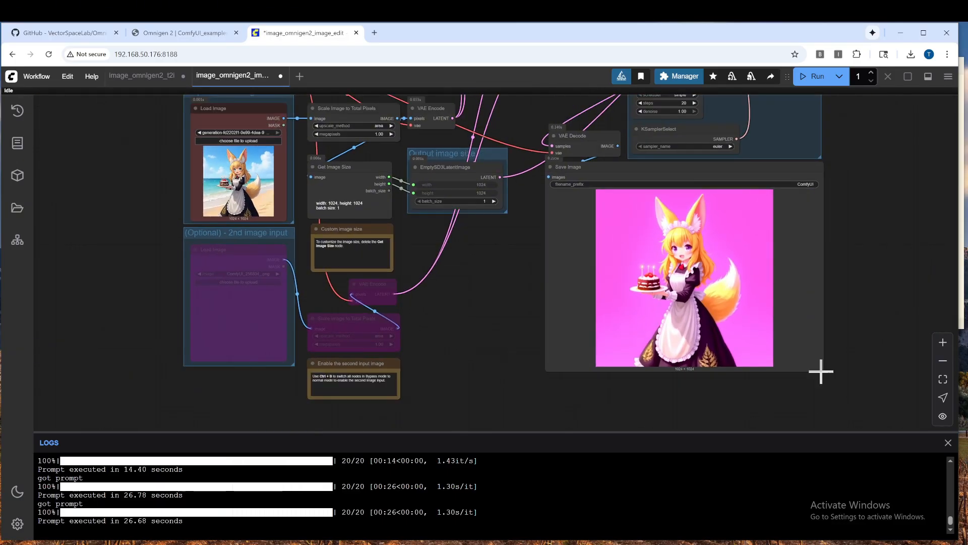
scroll(653, 283, "down", 1)
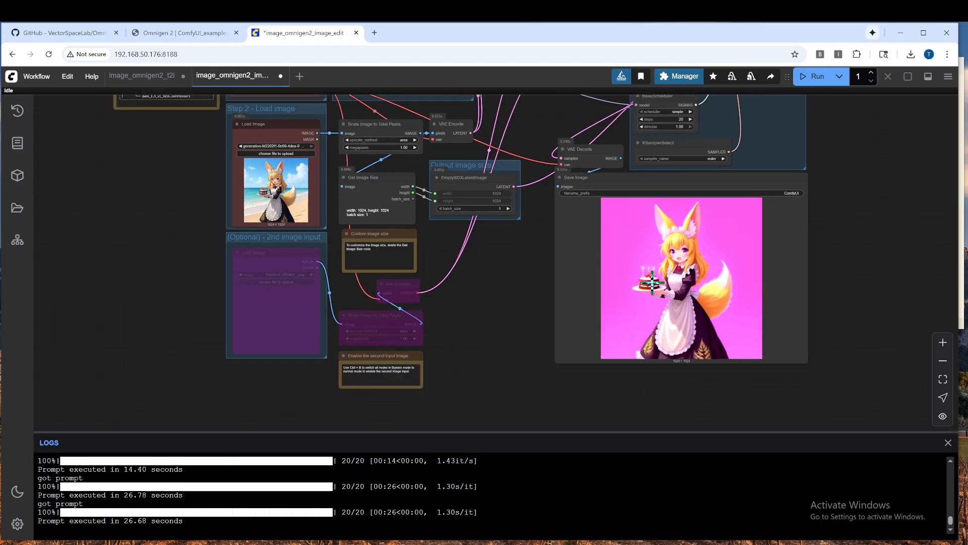
scroll(652, 283, "up", 1)
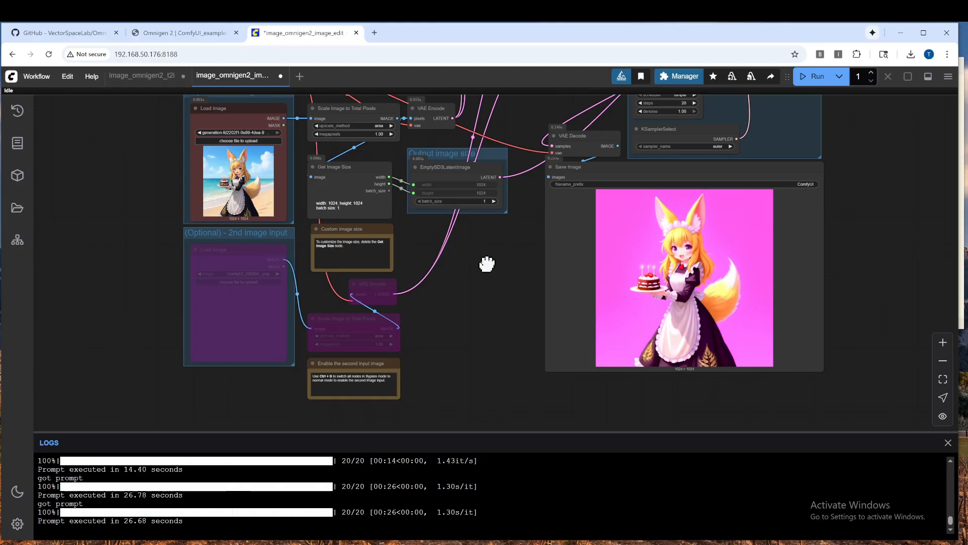
left_click_drag(485, 259, 566, 379)
scroll(564, 378, "up", 4)
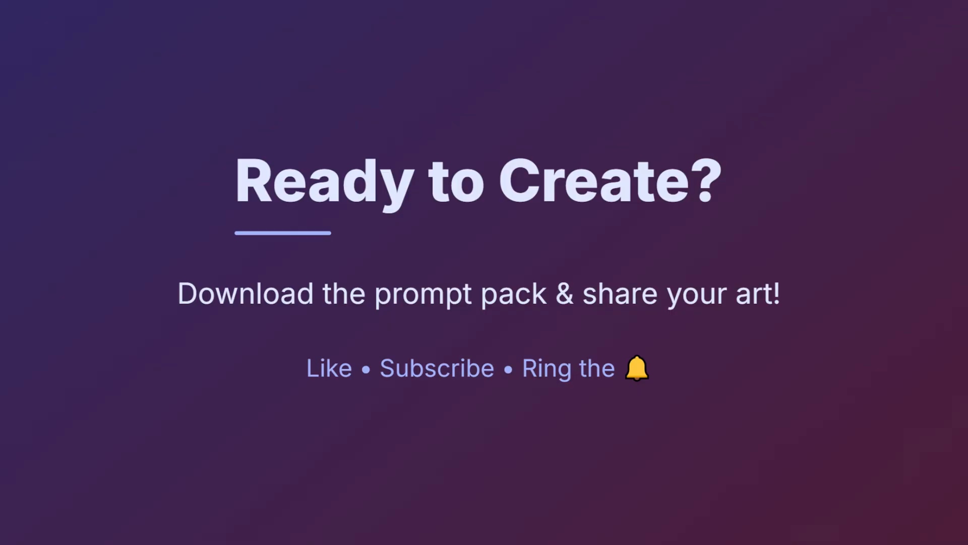